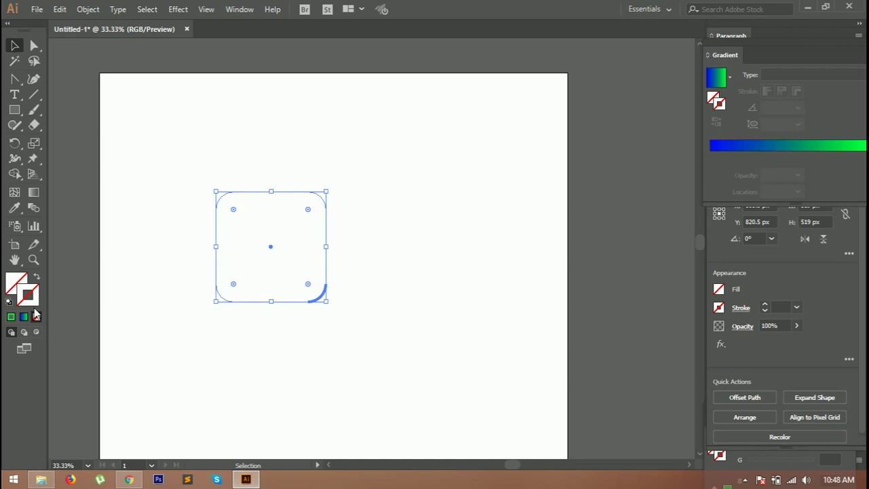
Step: Give the rounded rectangle a blue-to-green linear gradient stroke and set the stroke weight to 3 pt
left_click(24, 317)
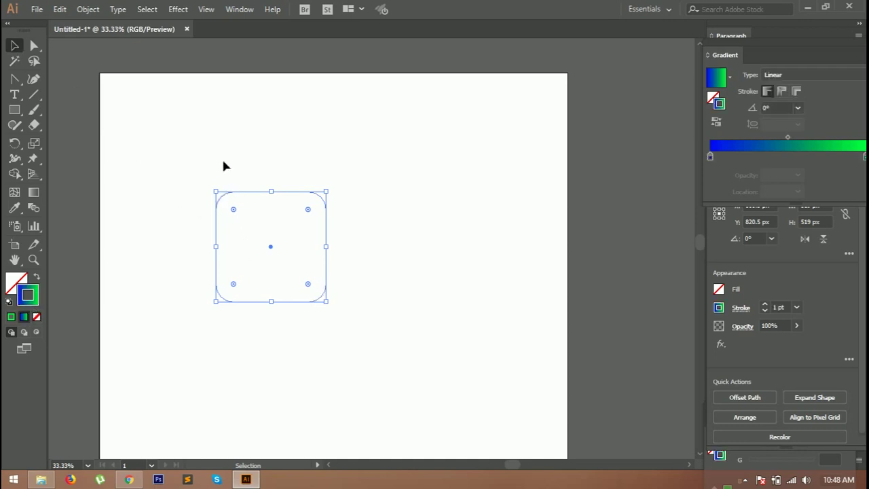
left_click_drag(185, 176, 384, 309)
left_click(778, 309)
key("Return")
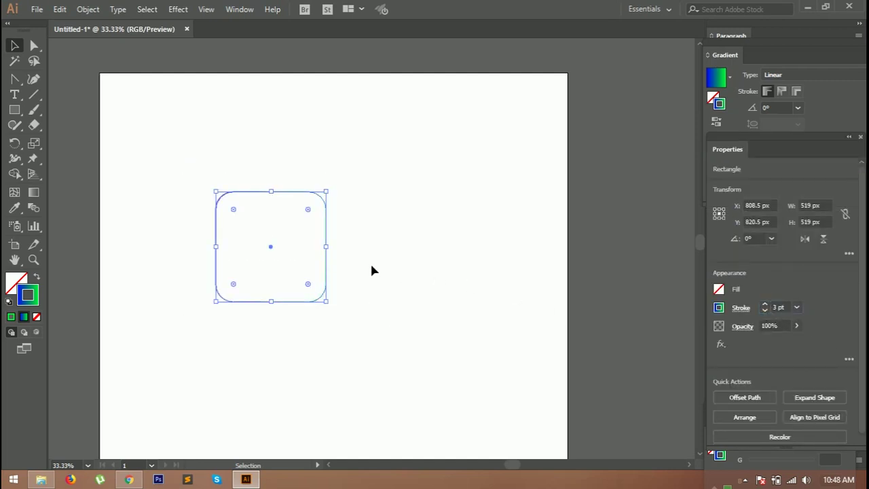
Step: Start a Transform effect on the rounded rectangle with 92% horizontal scale and 45 copies, with preview enabled
left_click(178, 9)
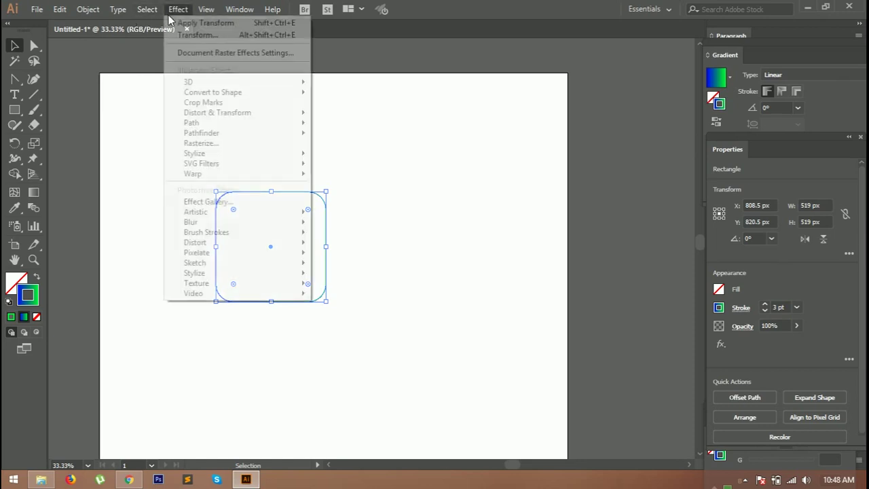
left_click(212, 115)
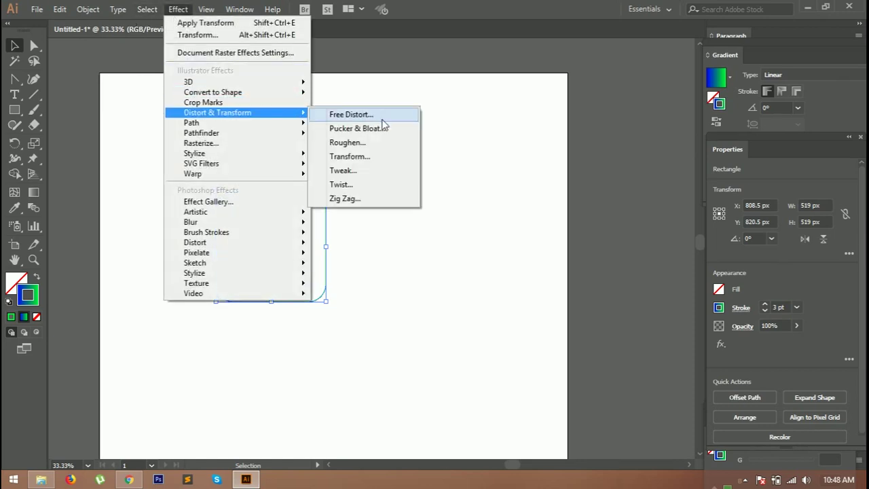
left_click(378, 157)
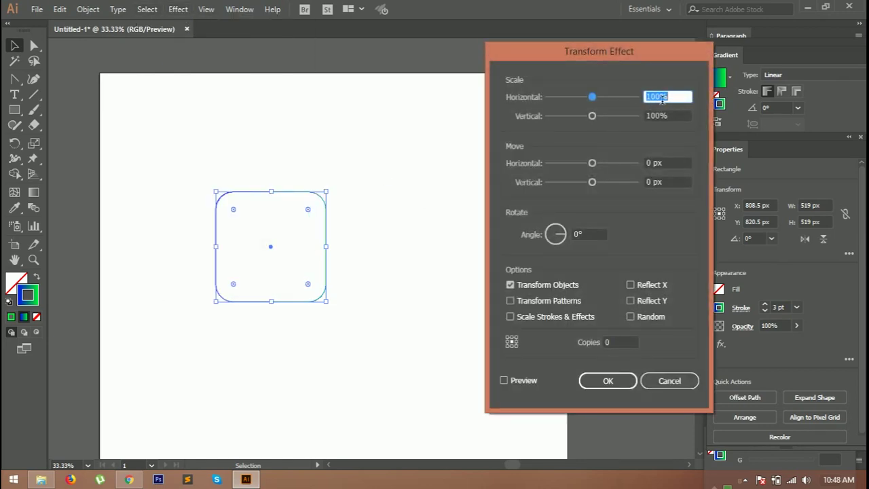
type("92")
left_click(504, 380)
left_click(617, 344)
type("45")
Step: Set the Transform effect's rotation angle to 4° and apply the effect to the rounded rectangle
left_click(577, 239)
key("Up")
key("Up")
key("Up")
key("Up")
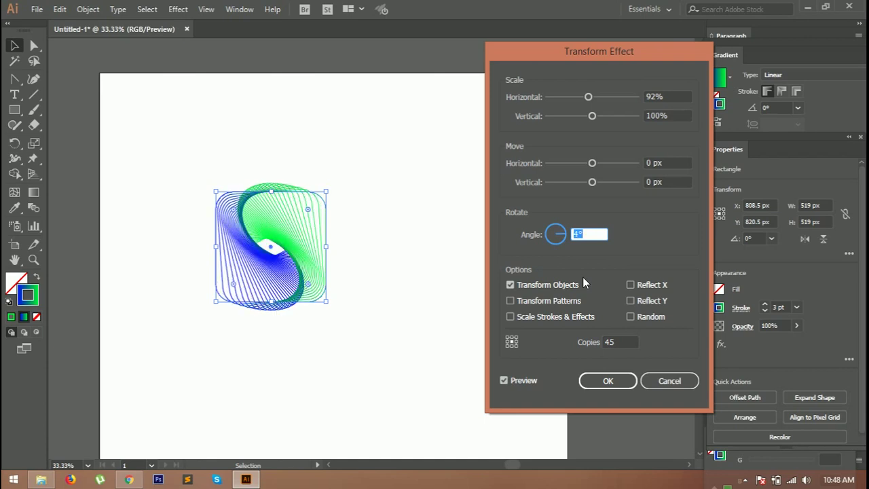
key("Up")
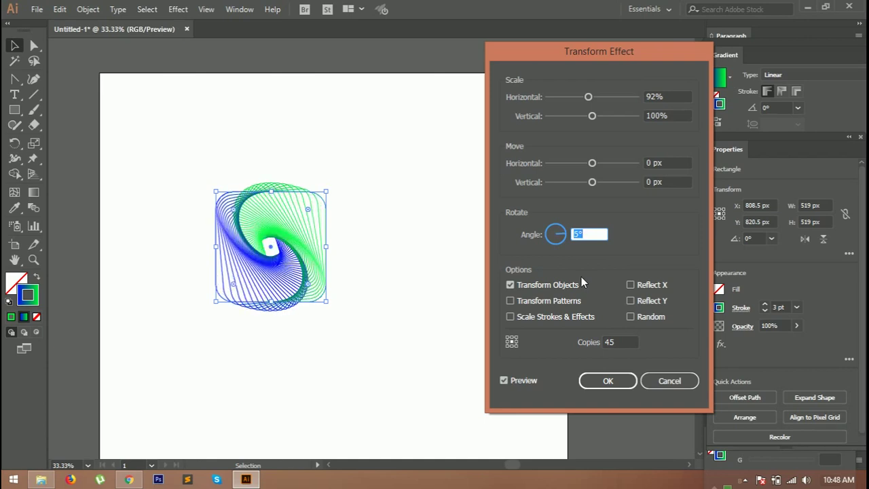
key("Up")
left_click(611, 380)
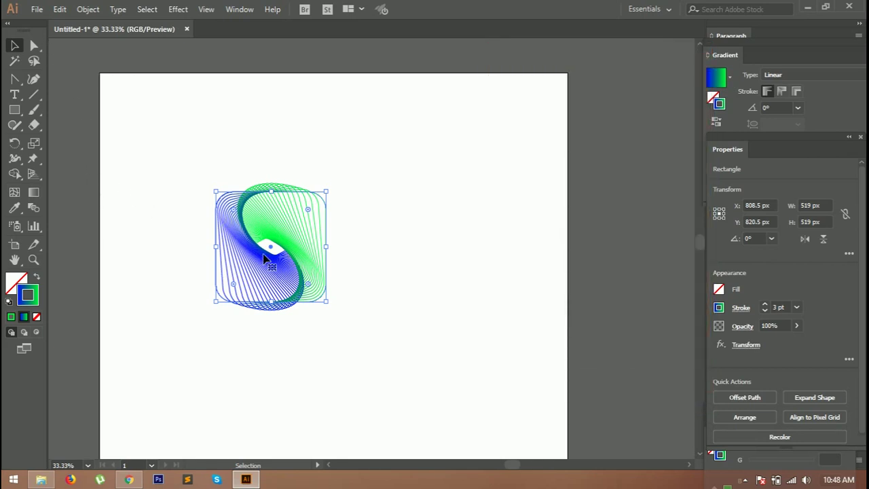
Step: Move the twisted rectangle to the artboard's upper-left corner, at about X 386 px, Y 419 px, and deselect it
left_click_drag(287, 274, 186, 186)
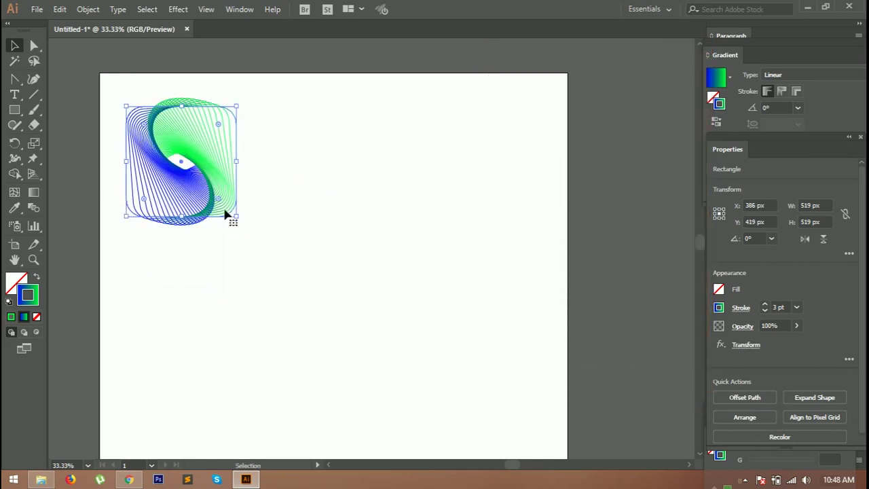
left_click(328, 265)
scroll(282, 244, "down", 1)
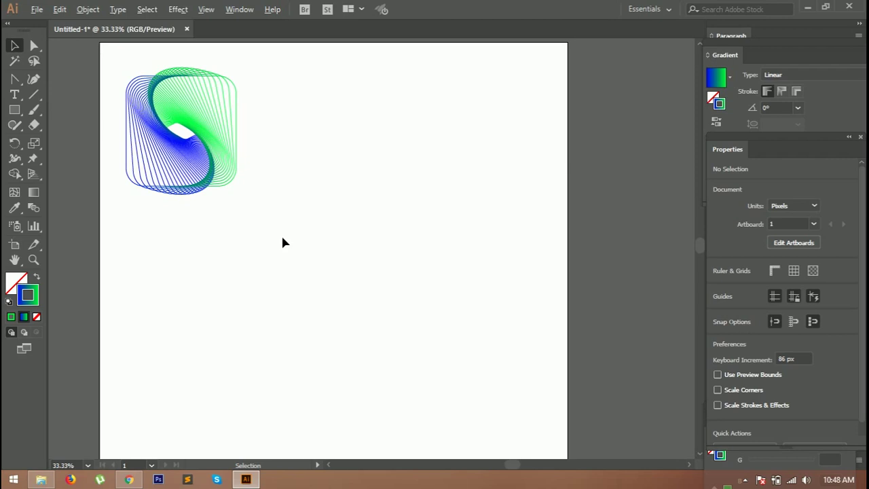
key("ctrl+0")
Step: Enlarge the twisted rectangle slightly about its centre, nudge it within the artboard's upper-left corner, and deselect it
left_click(271, 143)
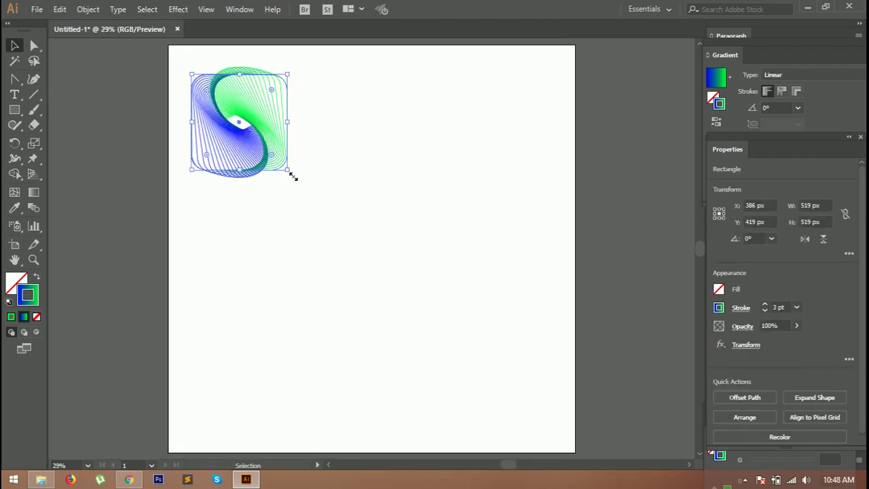
left_click_drag(292, 175, 301, 184)
left_click_drag(282, 148, 286, 153)
left_click(351, 184)
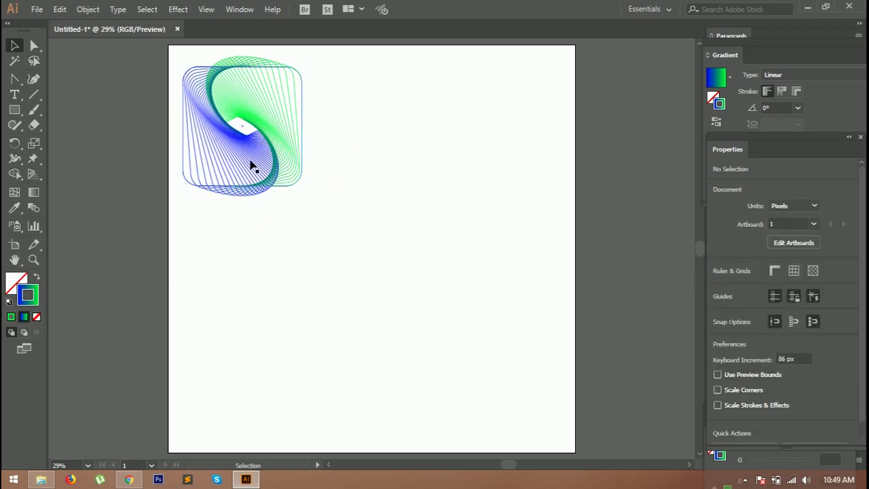
Step: Draw a five-pointed star about 805 px wide and 766 px high beside the twisted rectangle
left_click(15, 110)
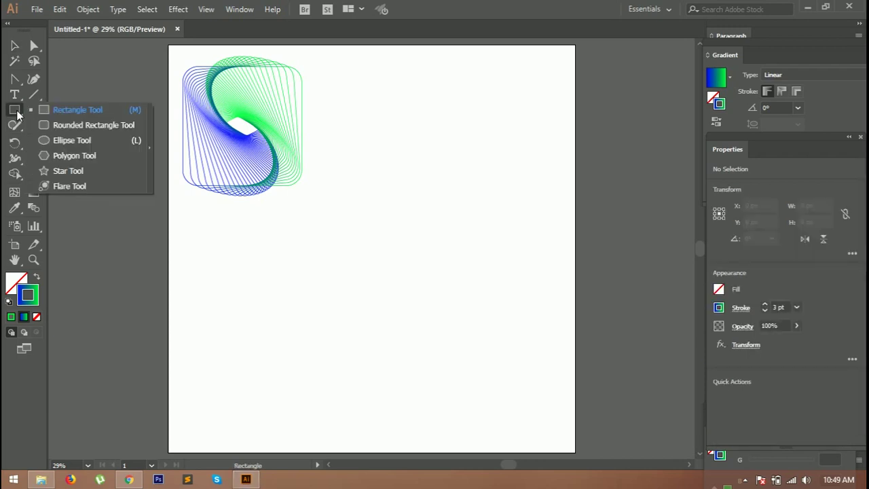
left_click(63, 171)
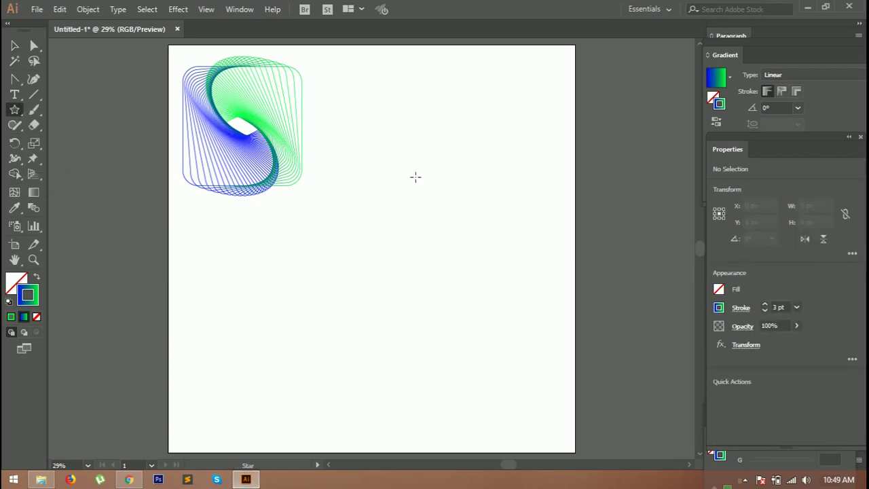
left_click(411, 211)
left_click_drag(411, 211, 431, 258)
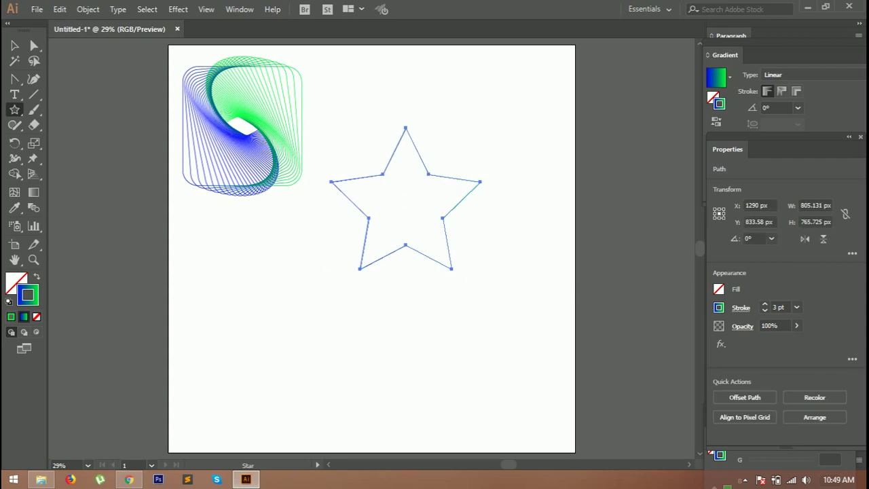
left_click(15, 46)
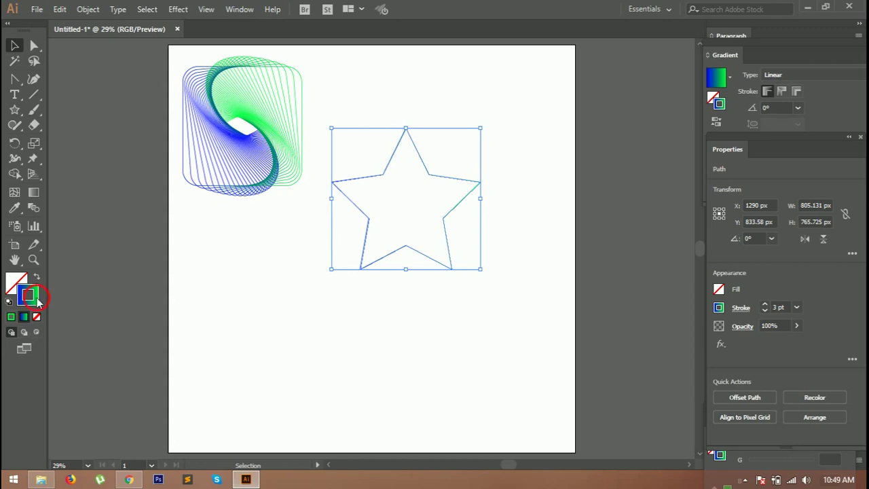
Step: Set the starting colour stop of the star's stroke gradient to the dark red swatch R=193 G=39 B=45
double_click(35, 300)
left_click(725, 183)
left_click(710, 157)
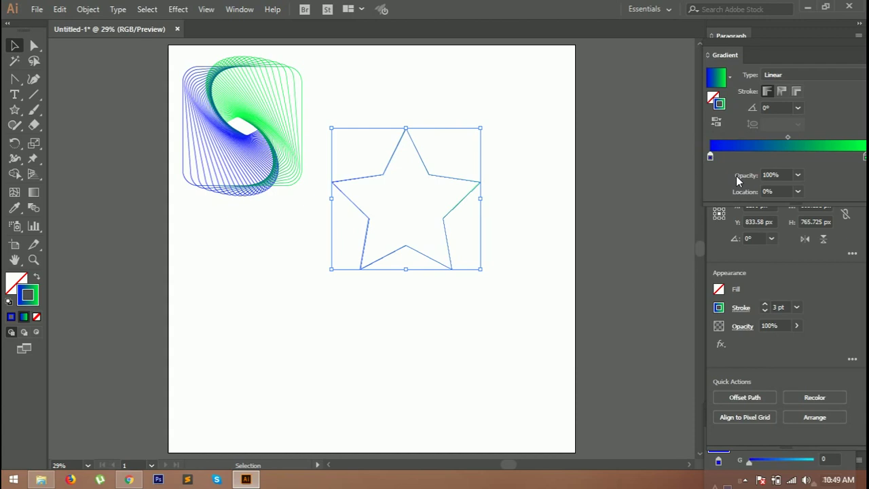
double_click(711, 157)
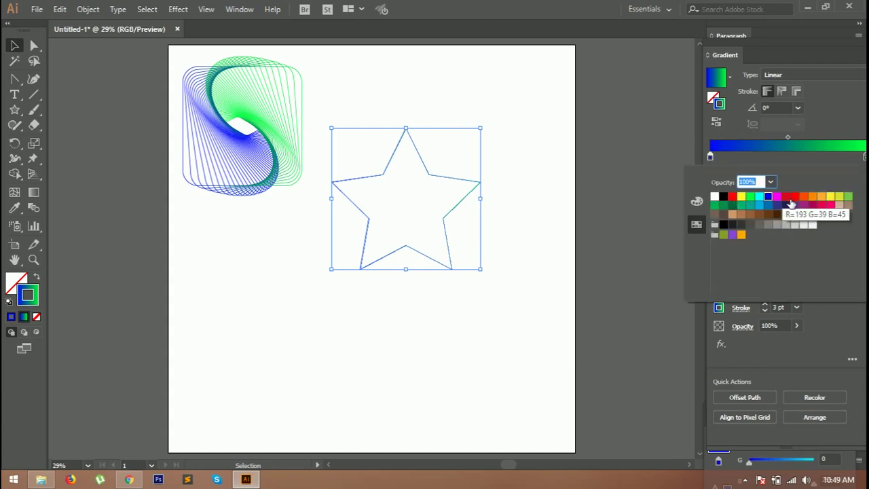
left_click(786, 196)
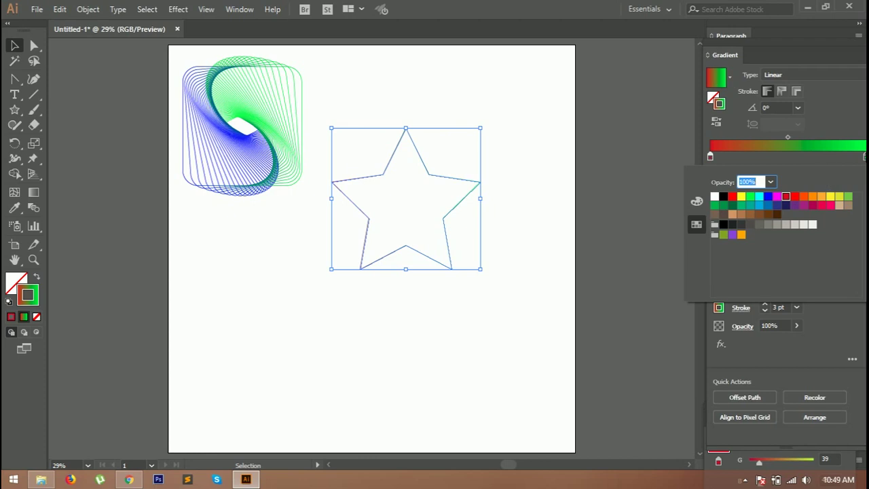
Step: Change the green end stop of the star's stroke gradient to bright red and move the star lower on the artboard
left_click(866, 159)
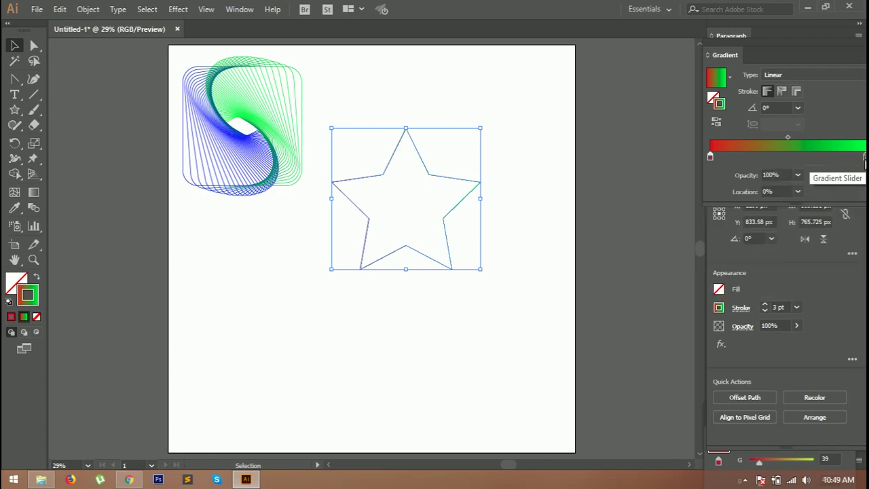
double_click(865, 160)
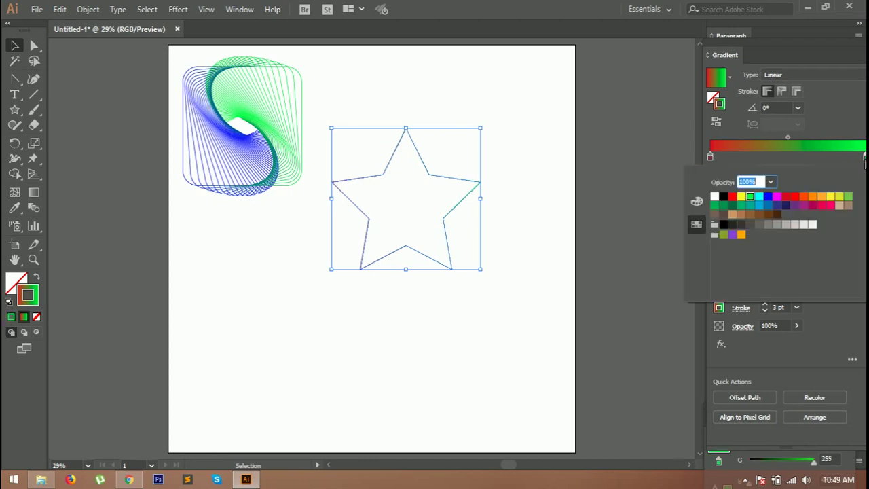
left_click(794, 196)
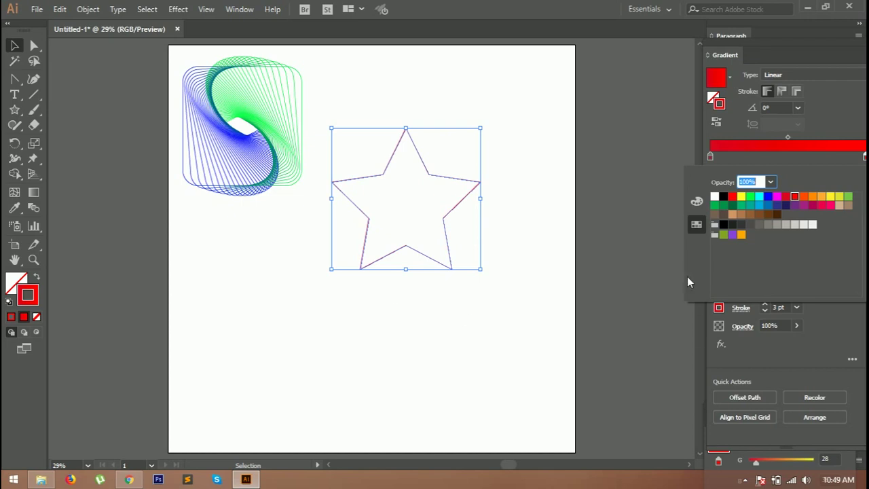
left_click(531, 311)
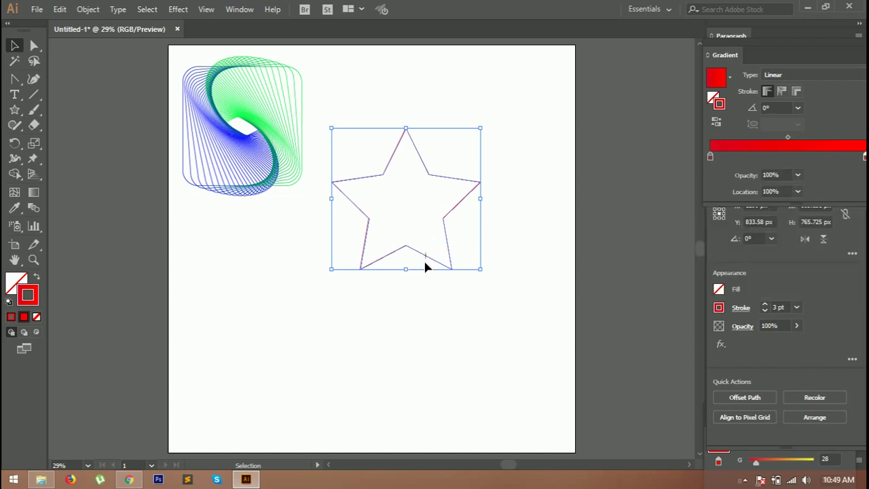
left_click_drag(419, 252, 411, 317)
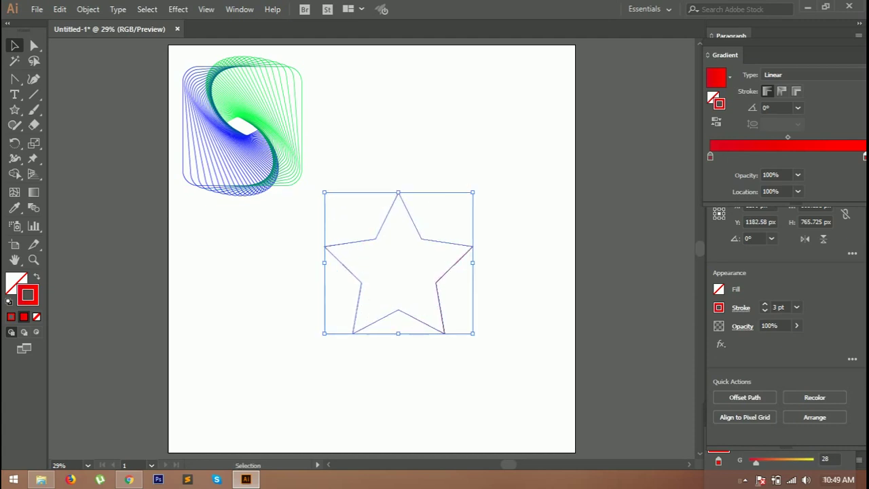
Step: Start a Transform effect on the star with horizontal and vertical scale both set to 90%
left_click(176, 9)
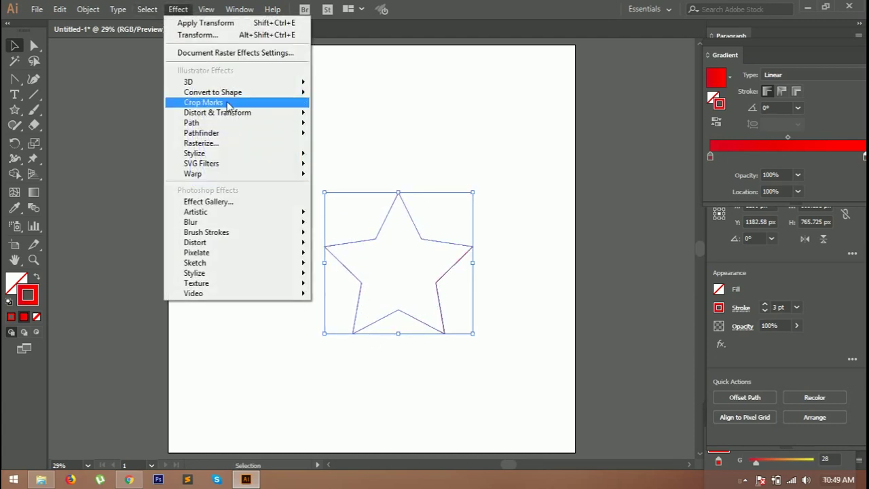
mouse_move(224, 113)
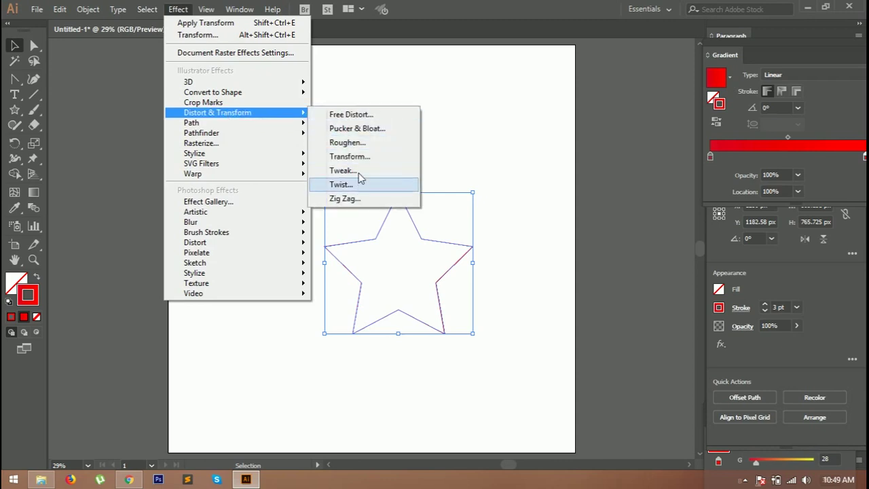
left_click(364, 156)
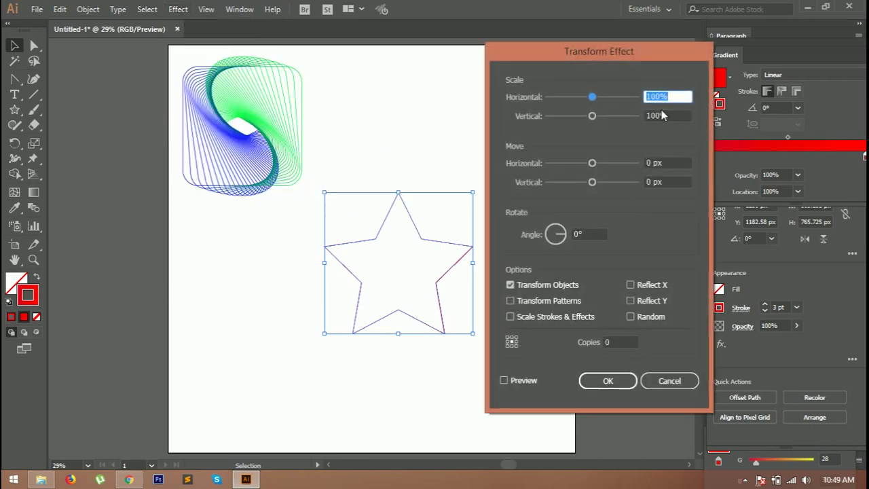
type("90")
key("Tab")
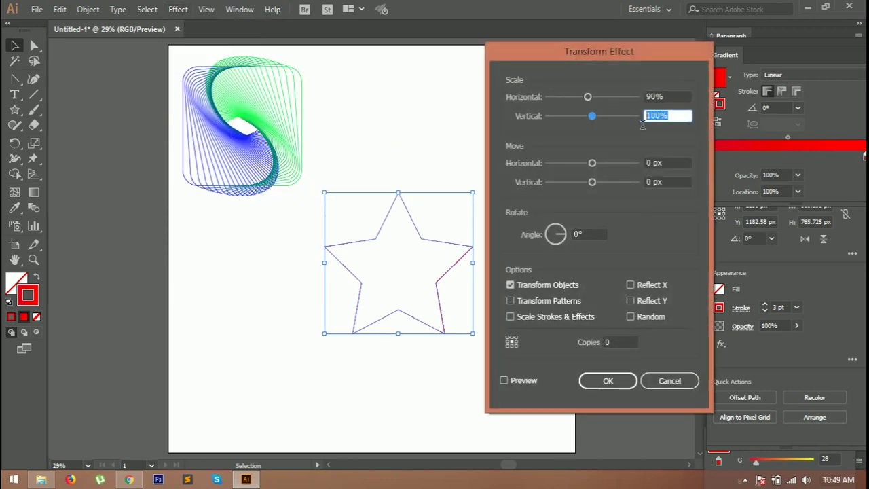
type("90")
Step: Enable the effect preview and set the star's Transform effect to 23 copies
left_click(504, 381)
double_click(605, 343)
type("19")
key("Up")
key("Up")
key("Up")
key("Up")
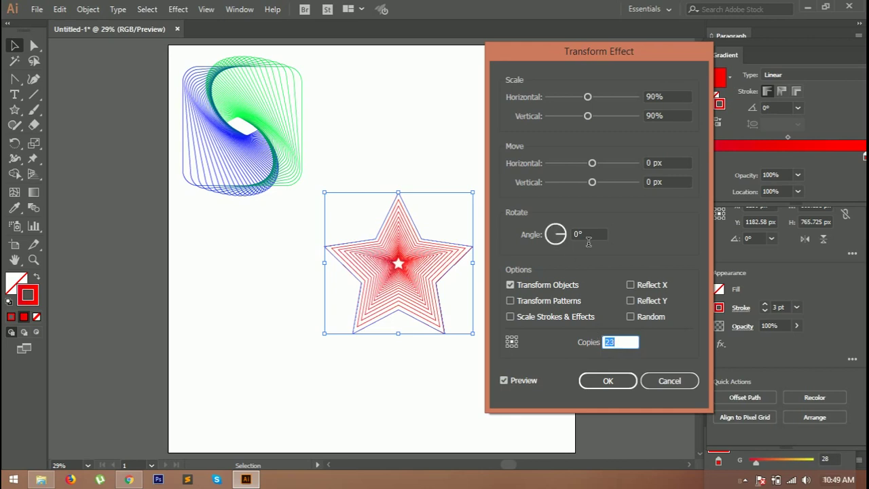
Step: Raise the rotation angle of the star's Transform effect to 15°
double_click(591, 238)
key("Up")
key("Up")
key("Up")
key("Up")
key("Up")
key("Up")
key("Up")
key("Up")
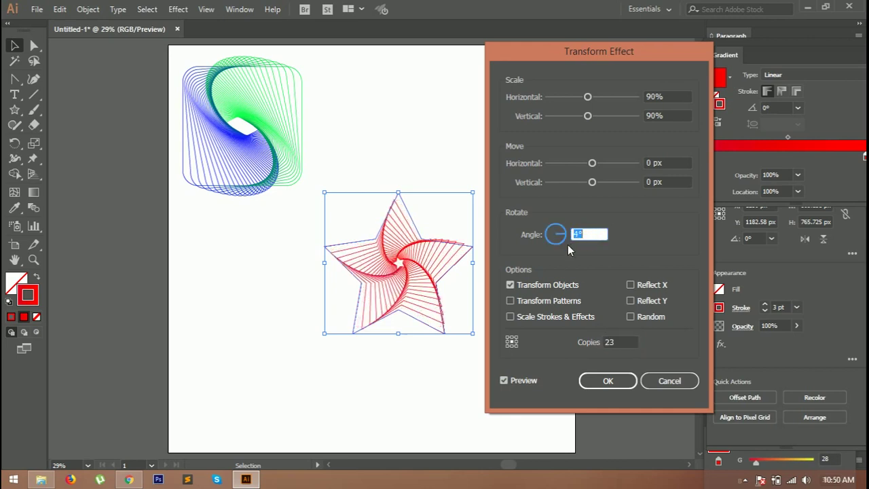
key("Up")
key("Up")
key("Up")
key("Up")
key("Up")
key("Up")
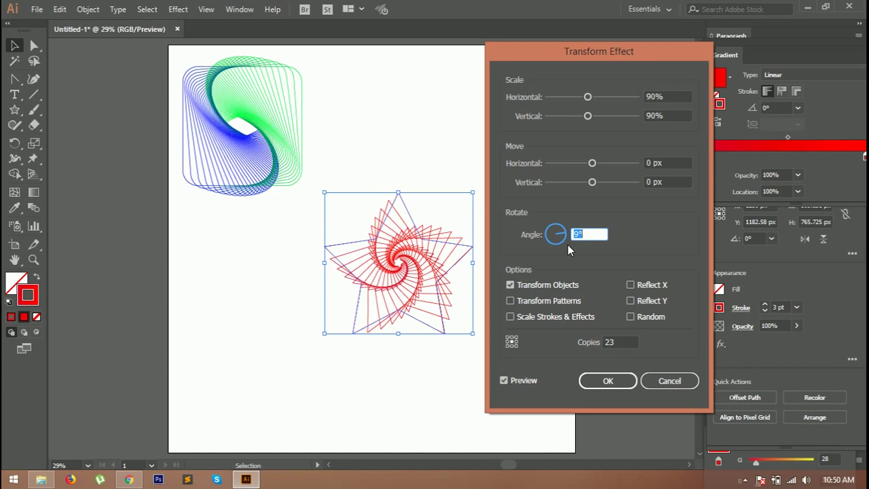
key("Up")
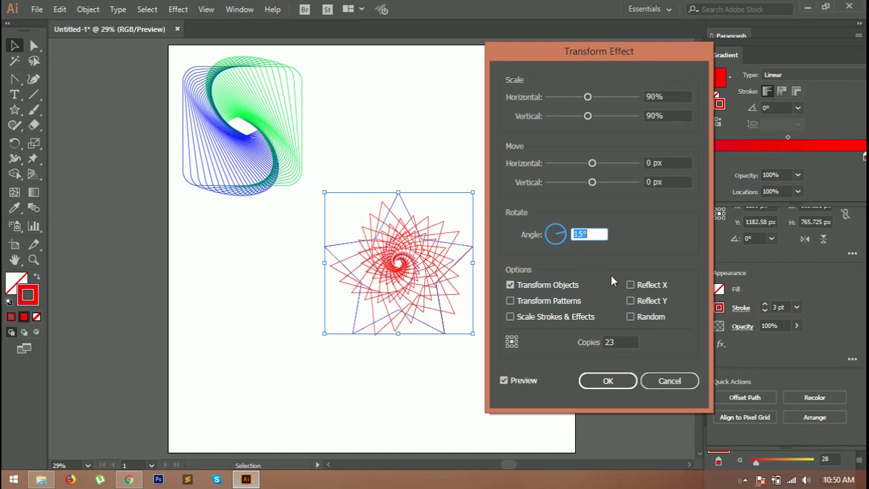
Step: Enable the Random option in the star's Transform effect and raise the copies to 28
left_click(630, 316)
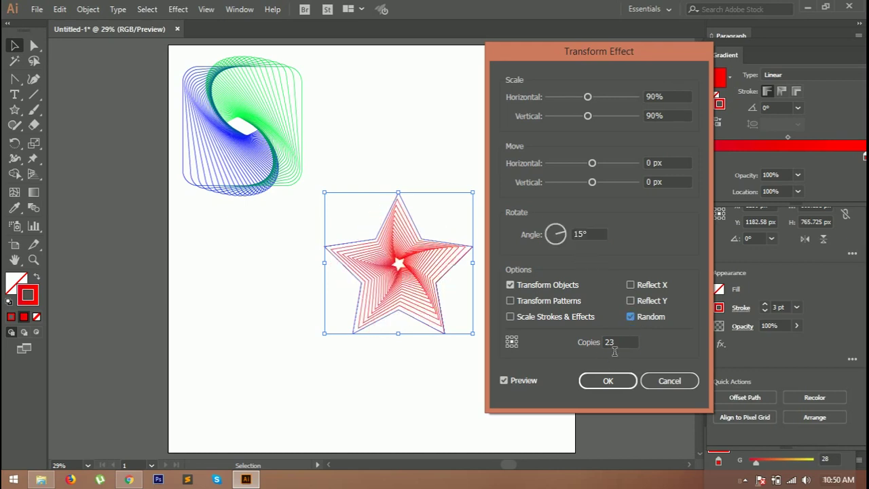
left_click(616, 344)
key("Up")
Step: Raise the rotation angle of the star's Transform effect to 40° and the copies to 33
left_click(586, 235)
key("Up")
key("Up")
key("Up")
key("Up")
key("Up")
key("Up")
key("Up")
key("Up")
key("Up")
key("Up")
key("Up")
key("Up")
key("Up")
key("Up")
key("Up")
key("Up")
key("Up")
key("Up")
key("Up")
key("Up")
key("Up")
key("Up")
key("Up")
key("Up")
key("Up")
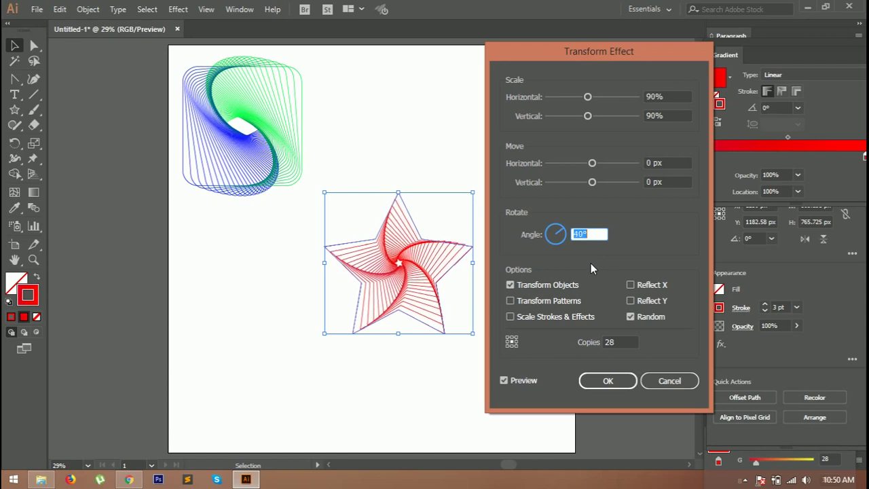
left_click(612, 344)
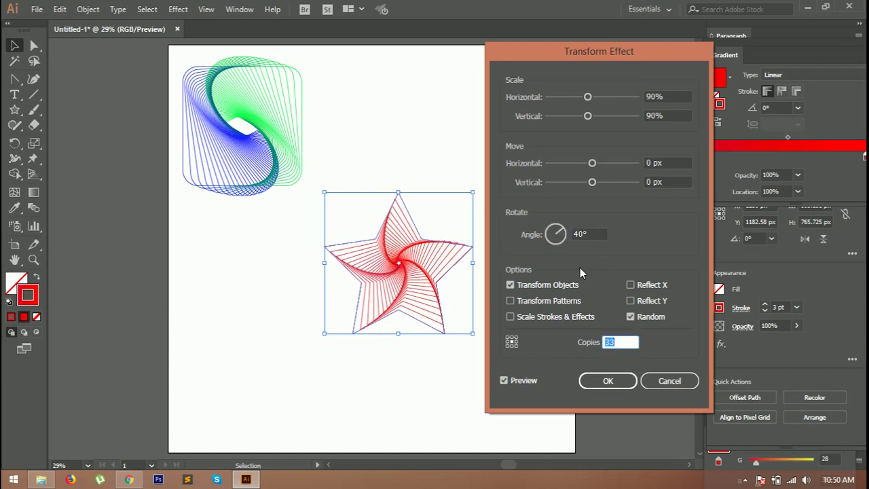
Step: Set the star's Transform effect to 22 copies with a 31° rotation angle and apply it
type("22")
left_click(581, 239)
key("Down")
key("Down")
key("Down")
key("Down")
key("Down")
key("Down")
key("Down")
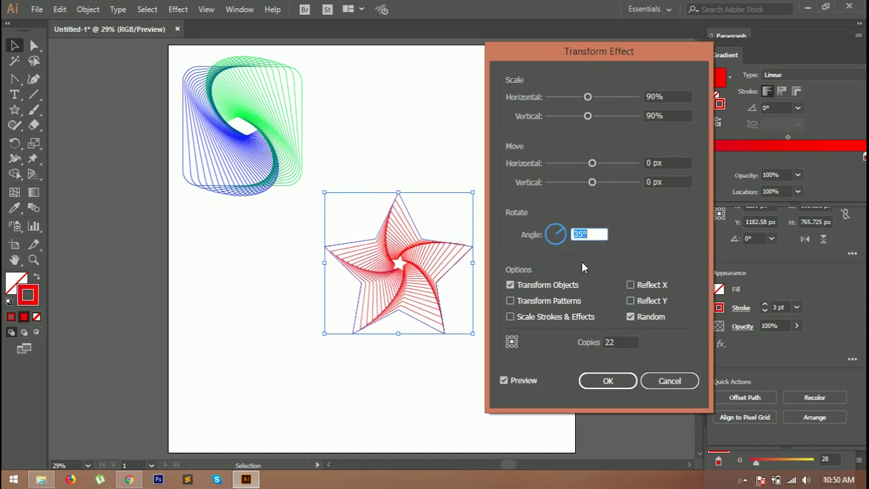
key("Down")
key("Down")
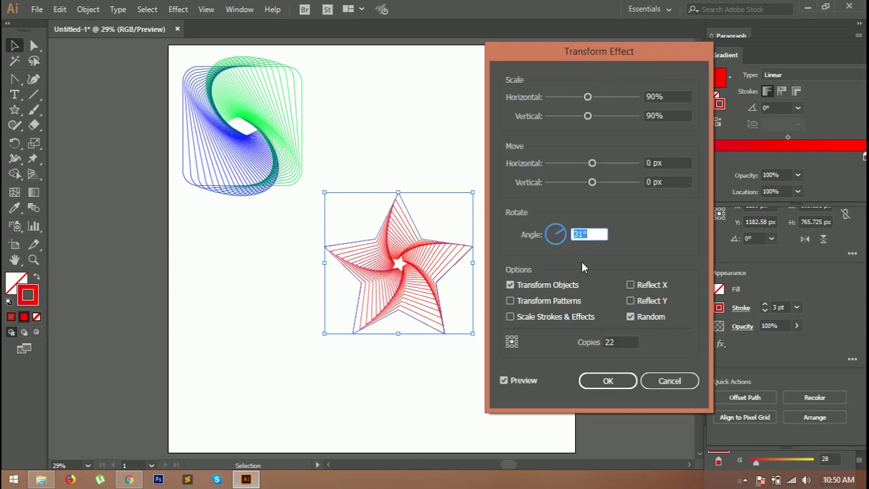
left_click(609, 382)
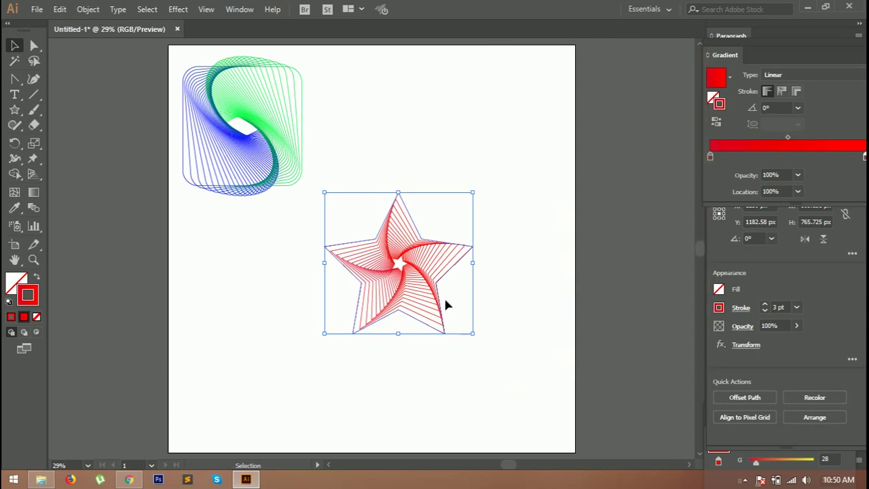
Step: Round all the corners of the star moderately with its live corner widgets
left_click(34, 45)
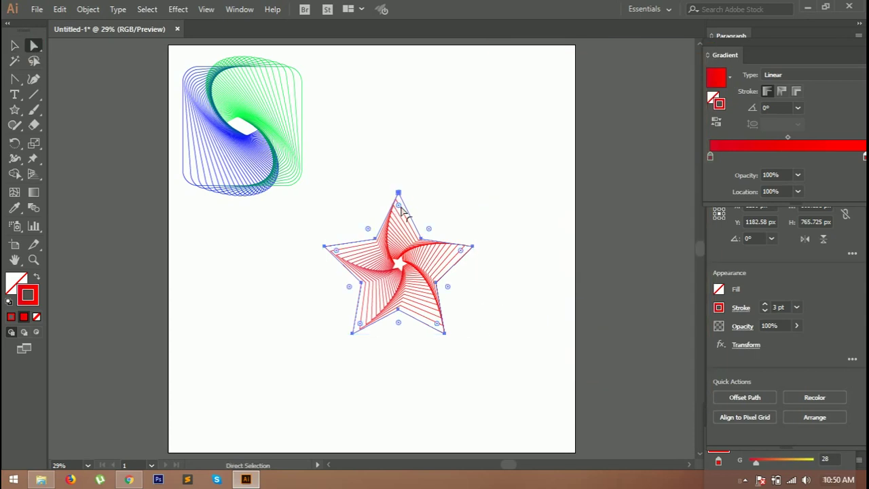
mouse_move(400, 210)
left_mouse_down()
mouse_move(408, 221)
mouse_move(400, 216)
left_mouse_up()
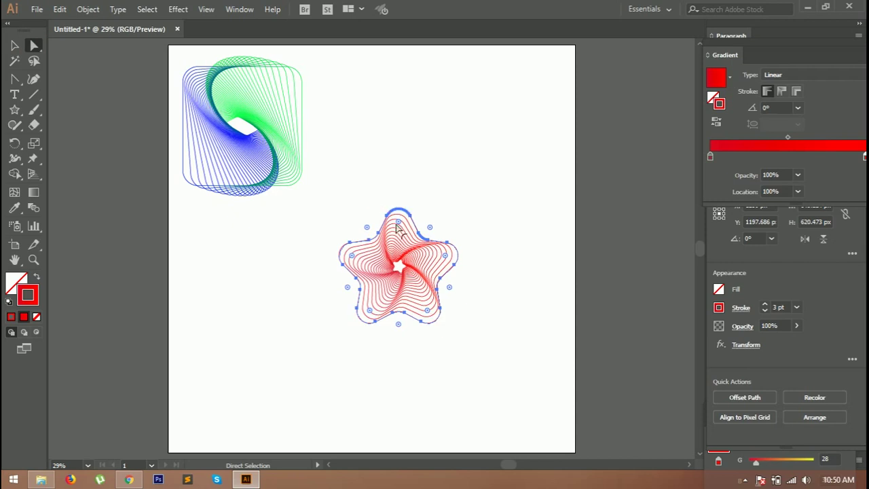
left_click_drag(398, 225, 397, 216)
Step: Enlarge the rounded star proportionally from its centre and move it beside the blue-green spiral near the artboard's upper edge
key("v")
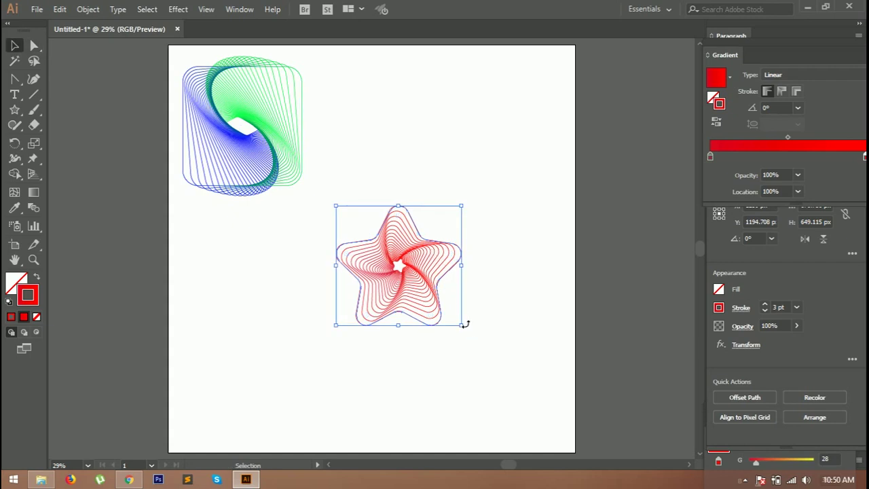
left_click_drag(461, 326, 476, 338)
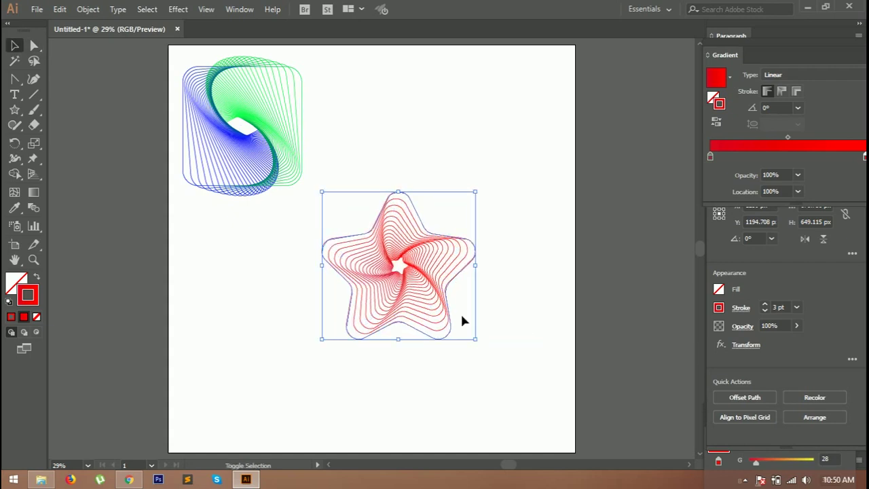
left_click_drag(423, 284, 429, 141)
left_click(473, 249)
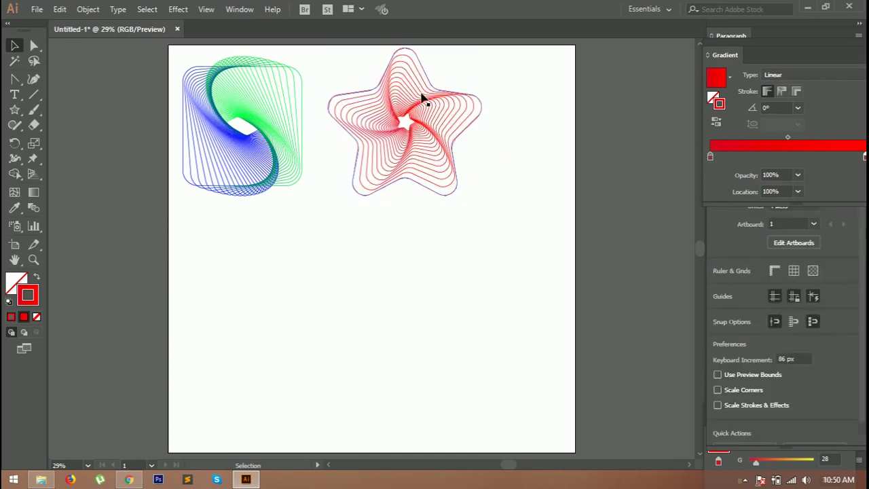
Step: Change the end colour stop of the star's stroke gradient from red to orange, leaving the star deselected
scroll(418, 87, "up", 4)
scroll(416, 145, "down", 1)
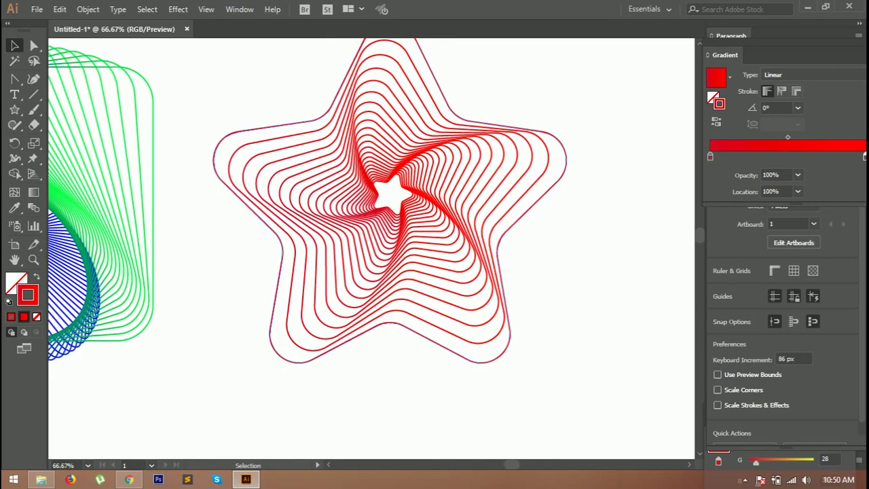
scroll(427, 174, "down", 2)
scroll(407, 171, "up", 3)
left_click_drag(272, 81, 421, 310)
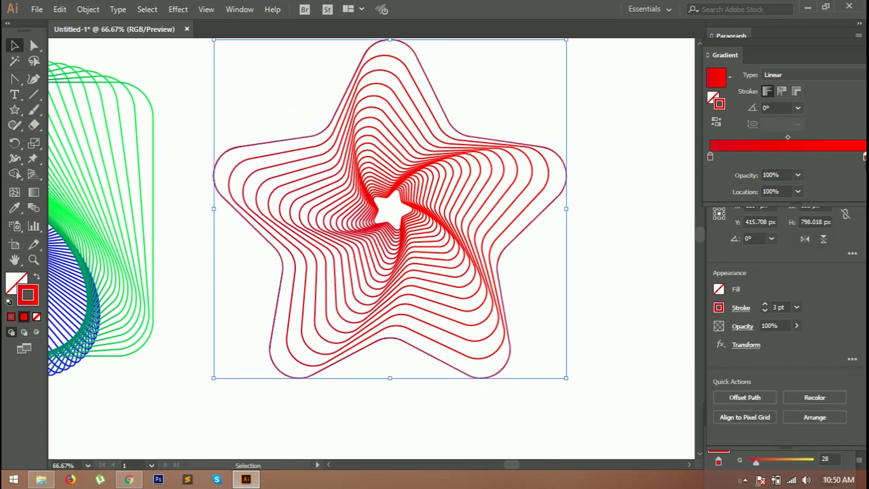
double_click(864, 156)
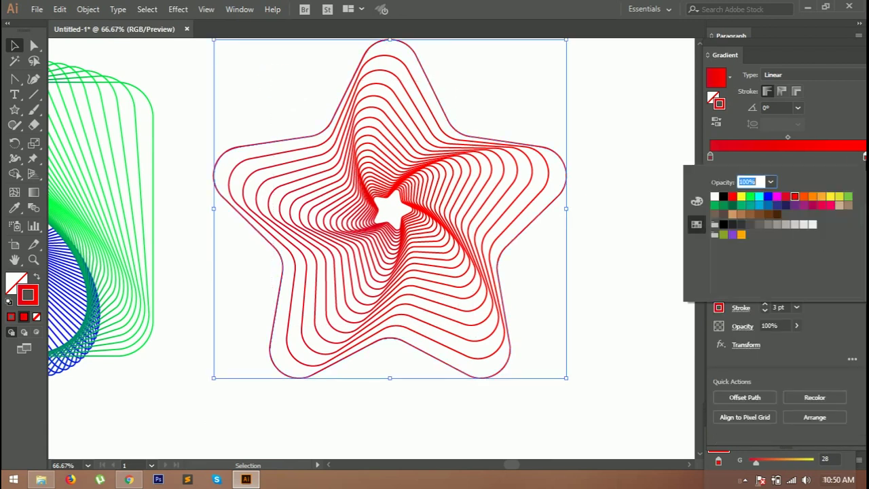
left_click(813, 197)
left_click(611, 243)
key("ctrl+minus")
key("ctrl+minus")
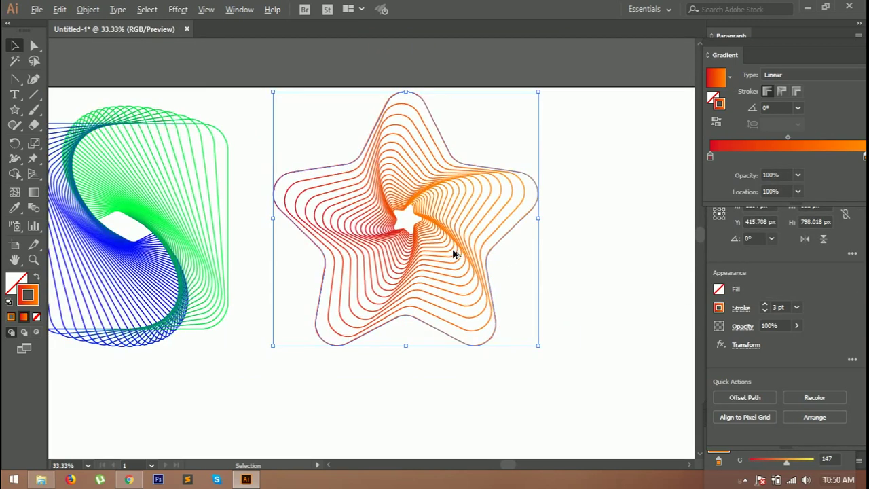
scroll(453, 251, "down", 1)
scroll(453, 251, "up", 1)
scroll(452, 250, "down", 1)
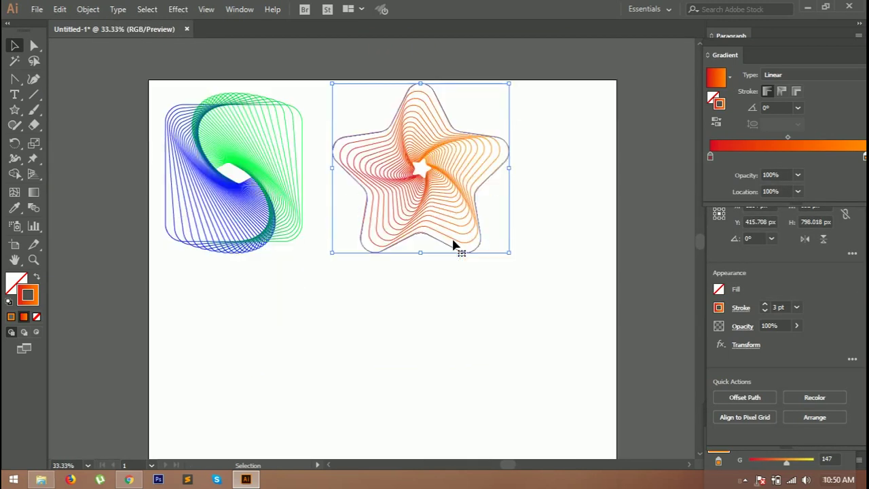
left_click(441, 312)
Step: Draw a narrow upright ellipse about 417 px high in the empty area below the two spiral shapes
scroll(430, 250, "down", 1)
scroll(401, 289, "down", 1)
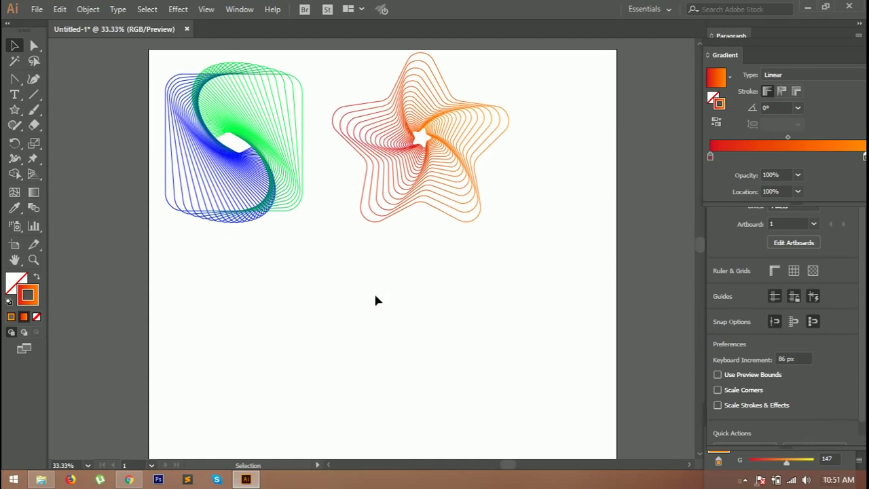
scroll(361, 294, "down", 2)
left_click(15, 110)
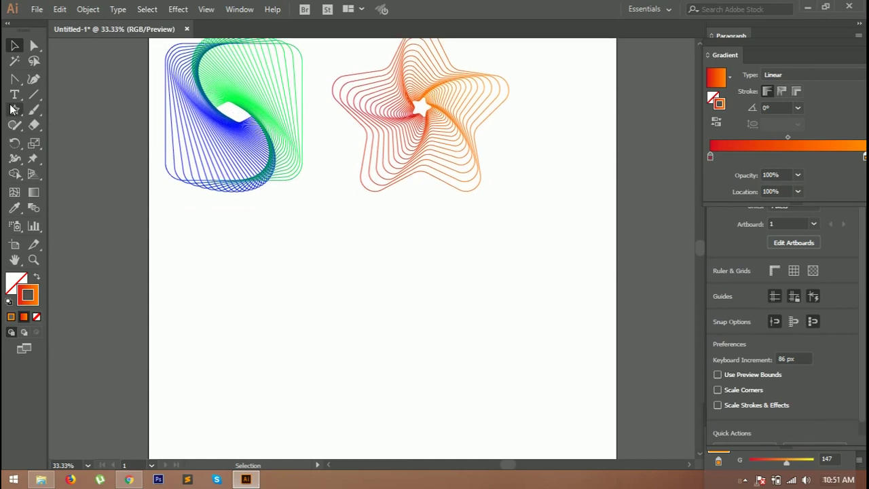
left_click(53, 147)
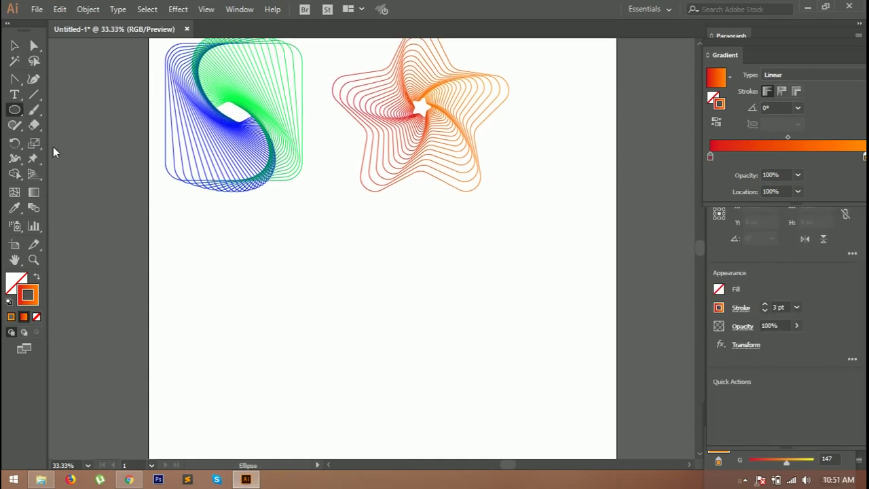
left_click_drag(338, 270, 382, 361)
Step: Convert the ellipse's top and bottom anchor points to sharp corners to form a leaf shape
left_click(34, 46)
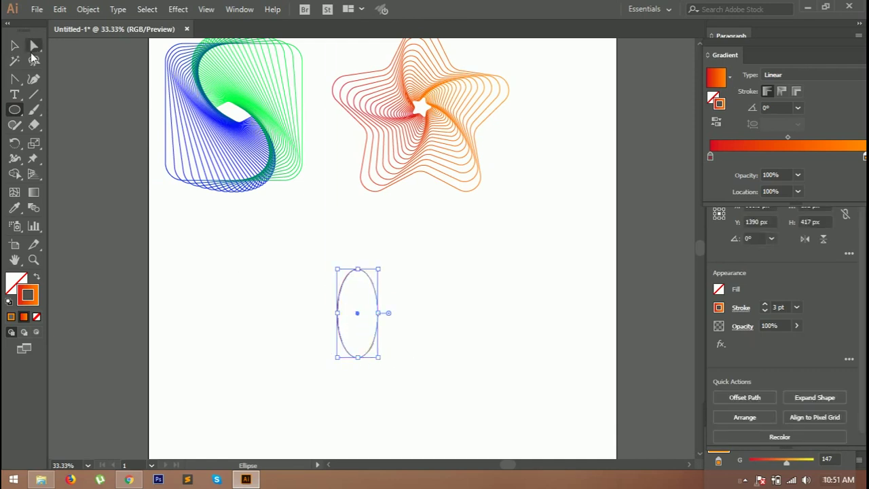
left_click_drag(313, 258, 411, 279)
key("shift+c")
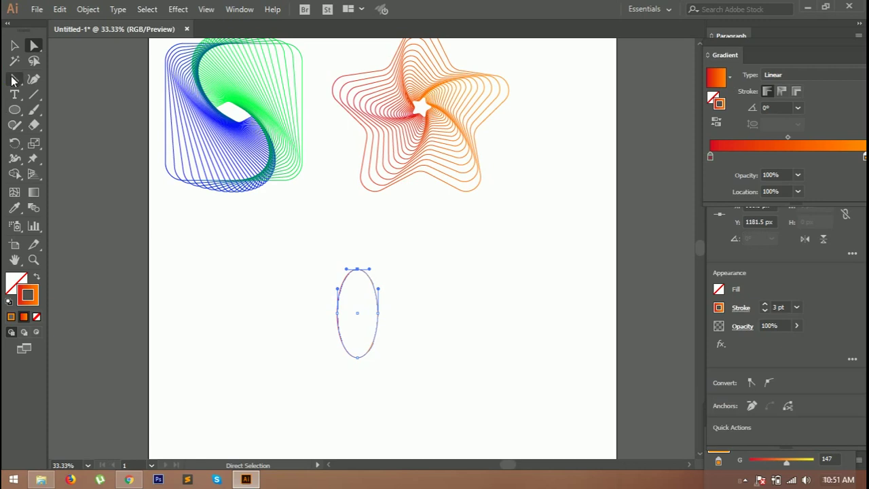
left_click(357, 269)
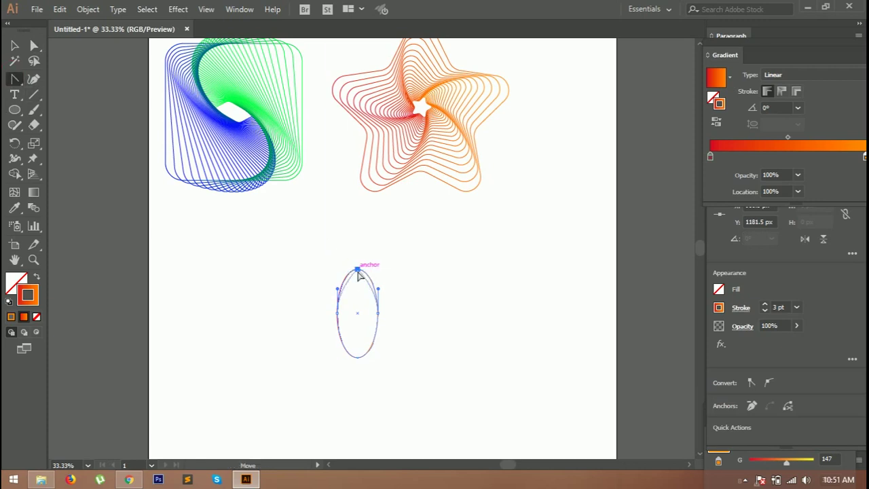
left_click(358, 358)
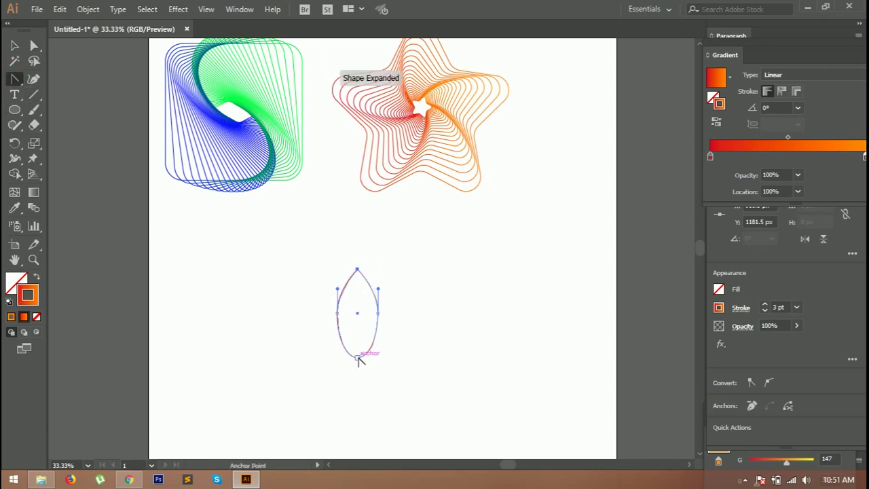
scroll(364, 319, "down", 1)
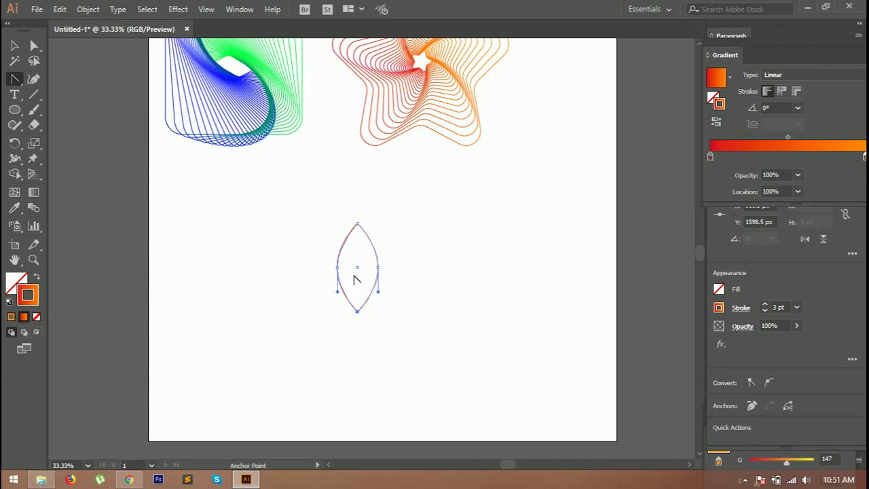
Step: Duplicate the leaf shape directly below the original and select both leaves
key("v")
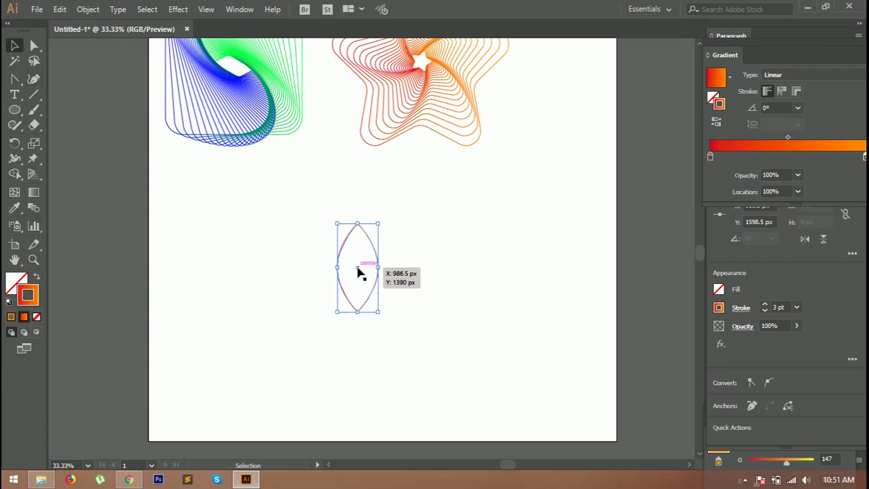
left_click_drag(358, 269, 358, 354)
left_click_drag(308, 221, 422, 398)
Step: Move the lower leaf down so its top tip meets the bottom tip of the upper leaf exactly
scroll(390, 341, "down", 1)
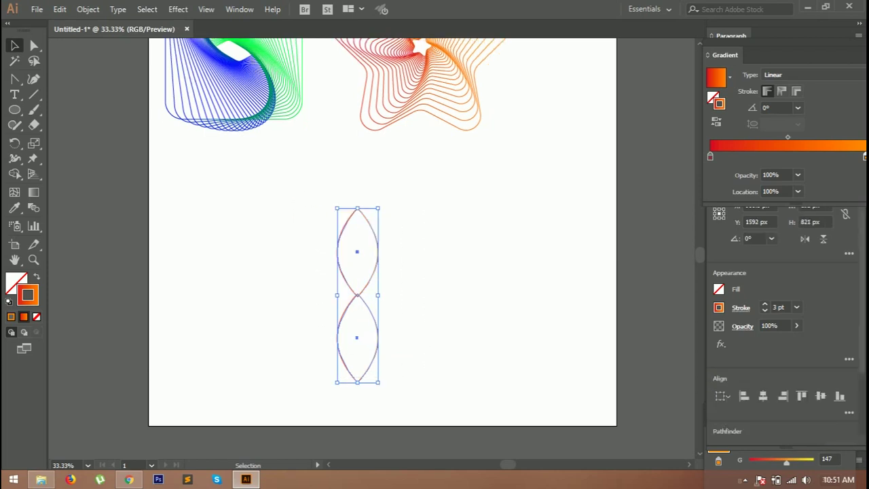
left_click(34, 259)
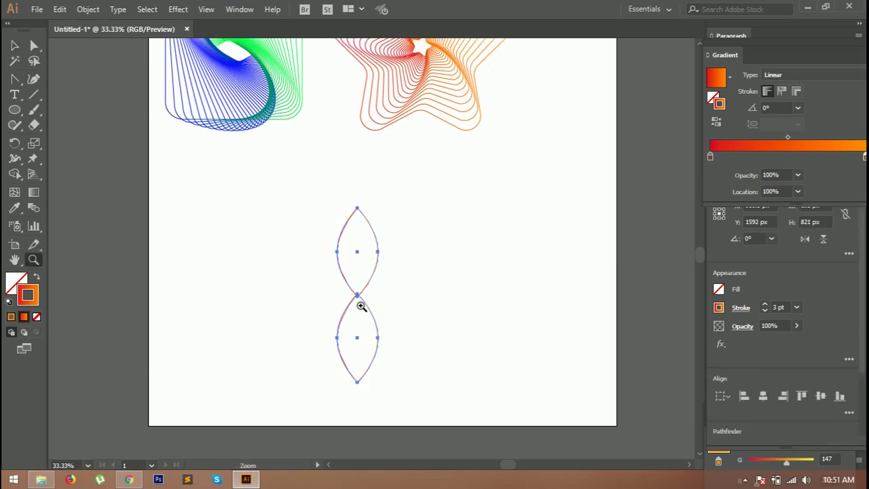
left_click(361, 307)
left_click(376, 242)
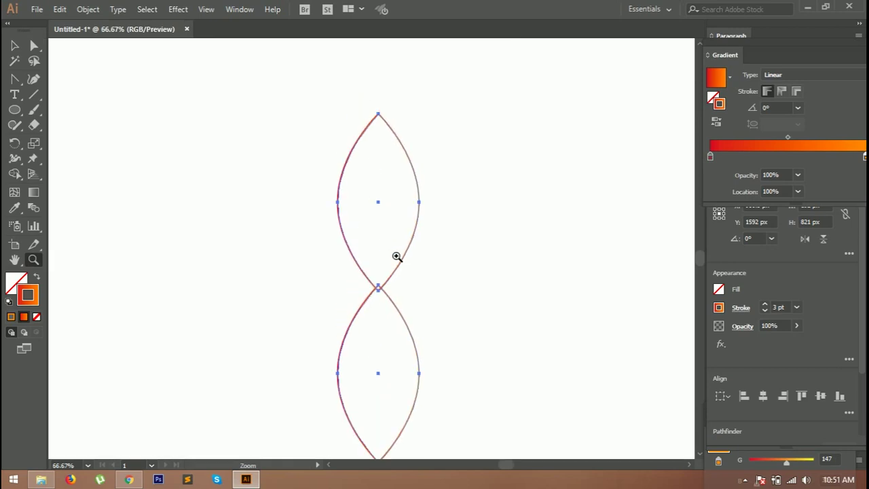
left_click(15, 46)
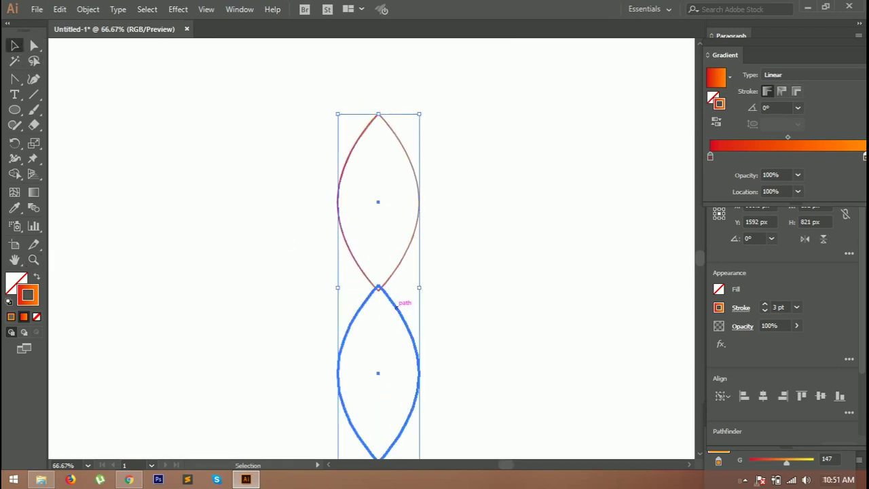
scroll(385, 292, "up", 3)
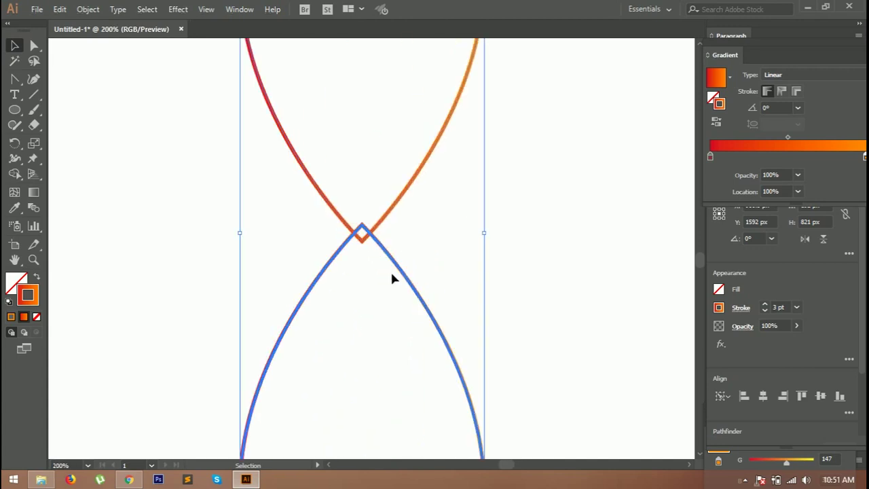
left_click(460, 288)
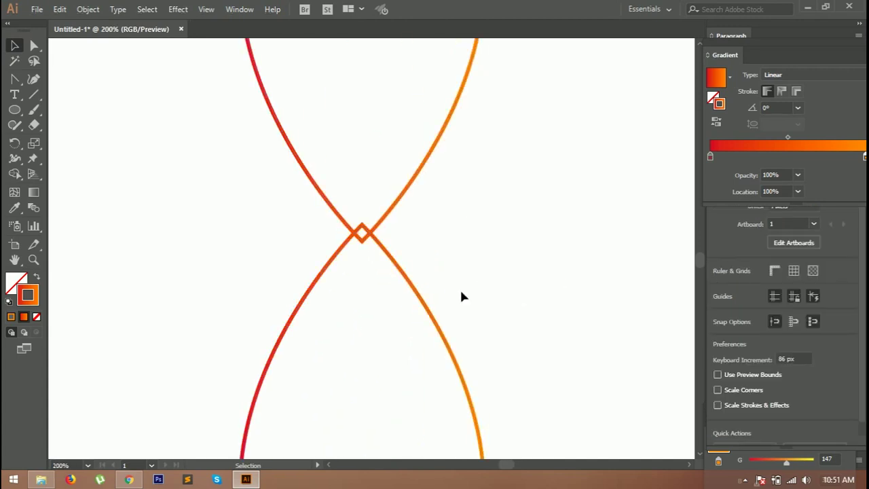
left_click(415, 291)
left_click_drag(415, 291, 416, 309)
scroll(487, 320, "down", 1)
scroll(413, 245, "down", 3, "alt")
scroll(455, 258, "up", 3)
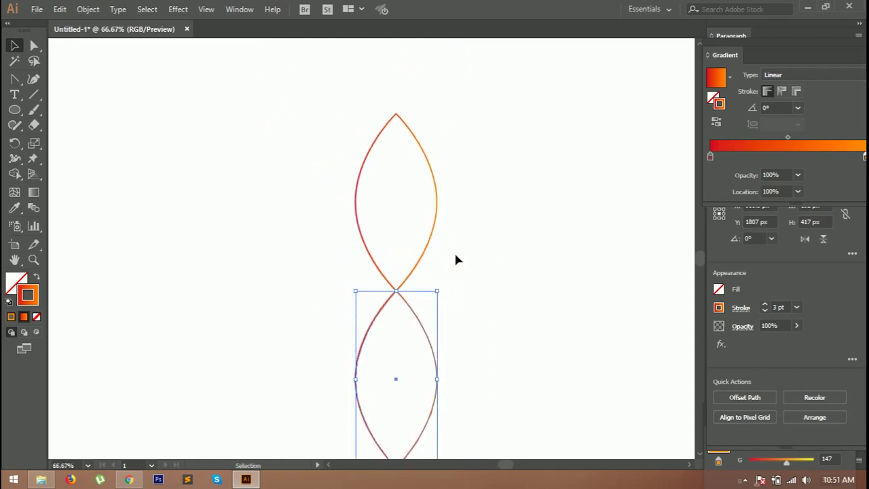
Step: Select both leaf shapes and group them
left_click_drag(329, 161, 523, 403)
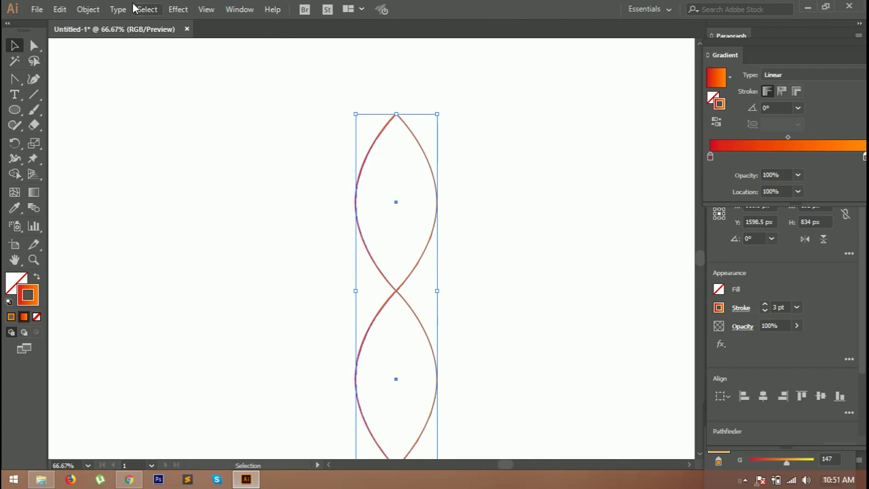
left_click(87, 9)
left_click(136, 42)
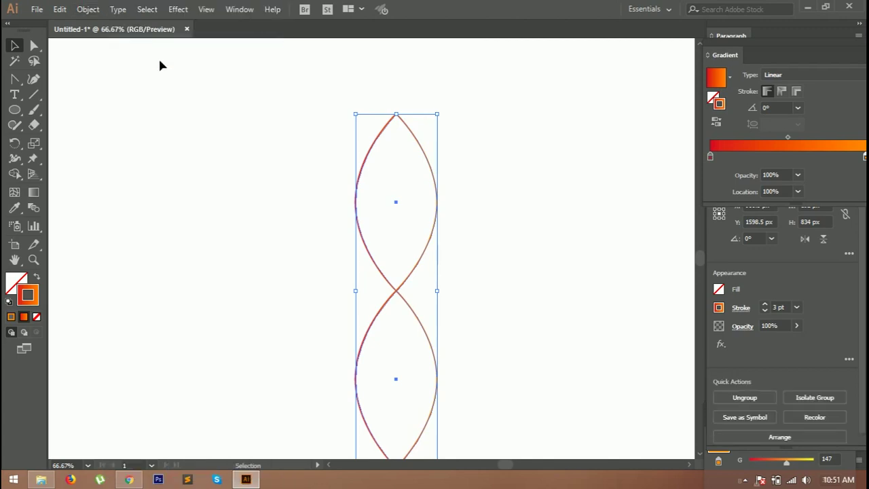
Step: Start a Transform effect with preview on the grouped leaves and set its rotation angle to 4°
scroll(393, 153, "down", 2)
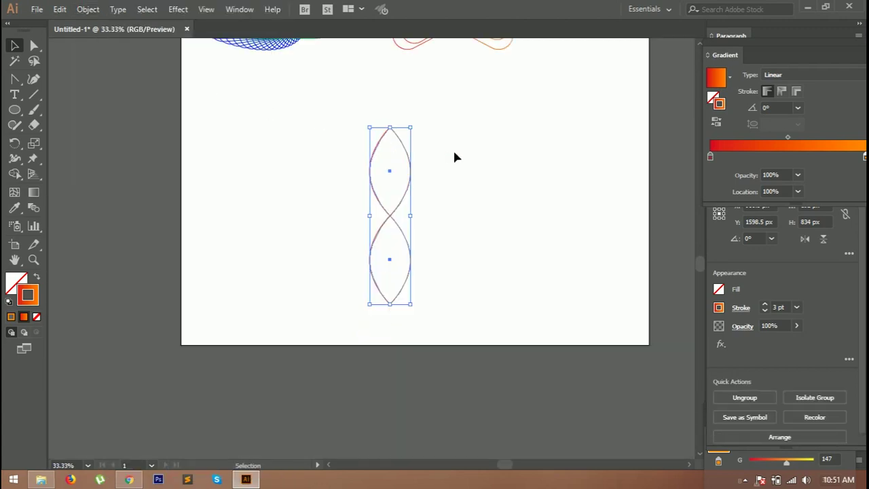
scroll(455, 157, "up", 5)
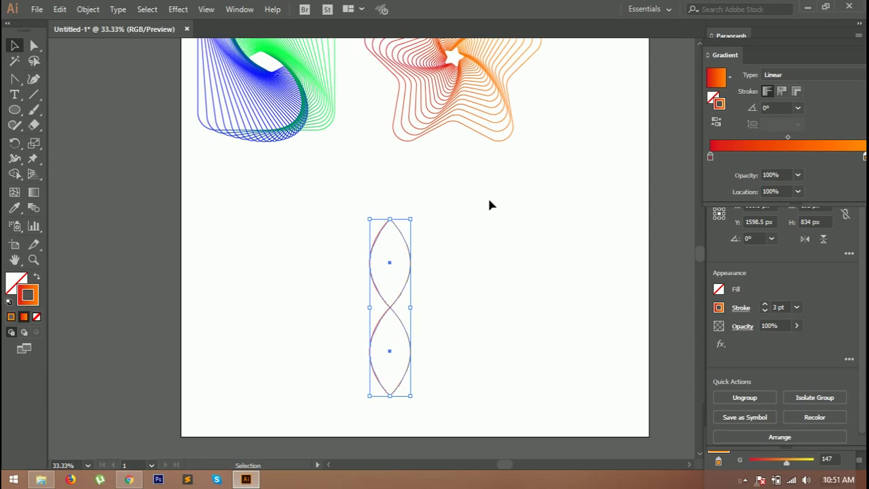
left_click(178, 8)
mouse_move(221, 115)
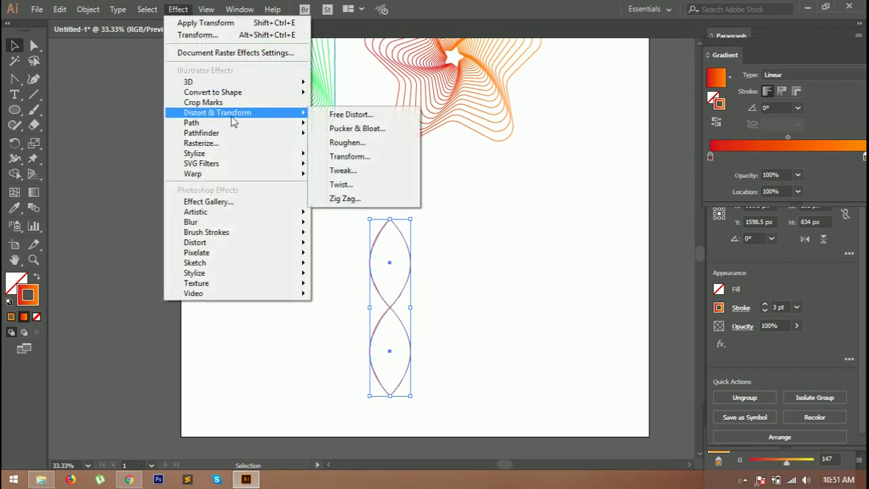
left_click(374, 157)
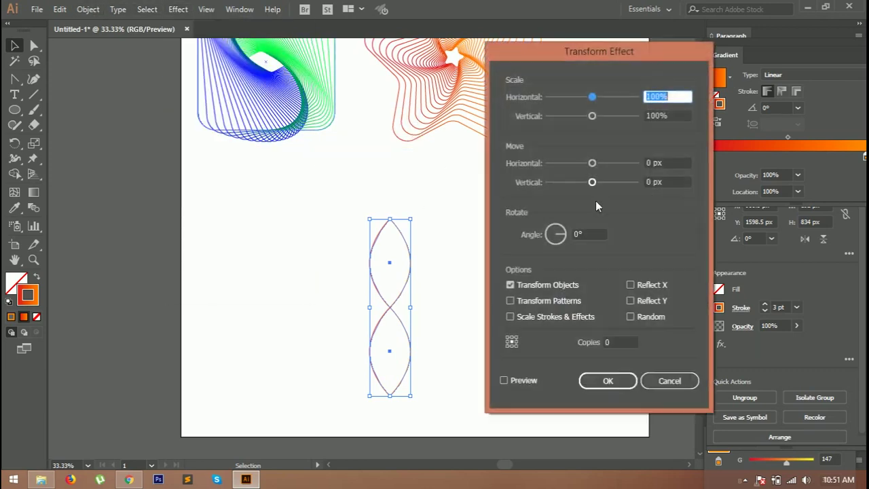
left_click(504, 380)
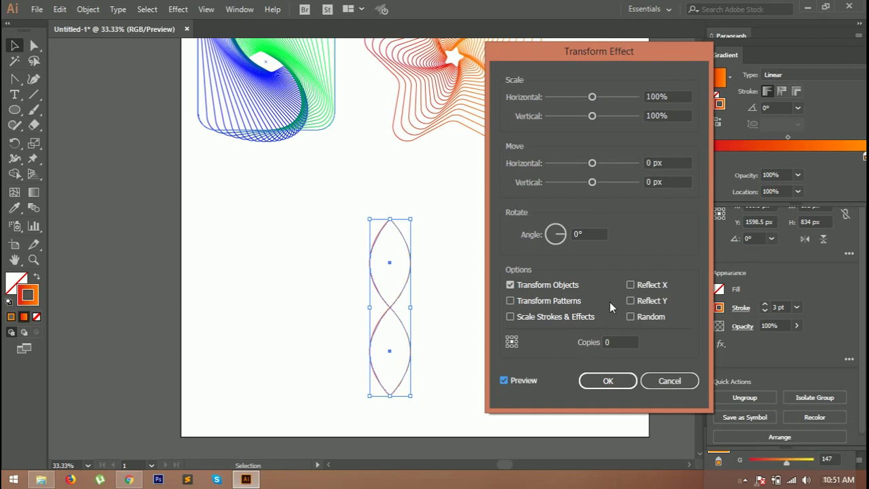
left_click(579, 237)
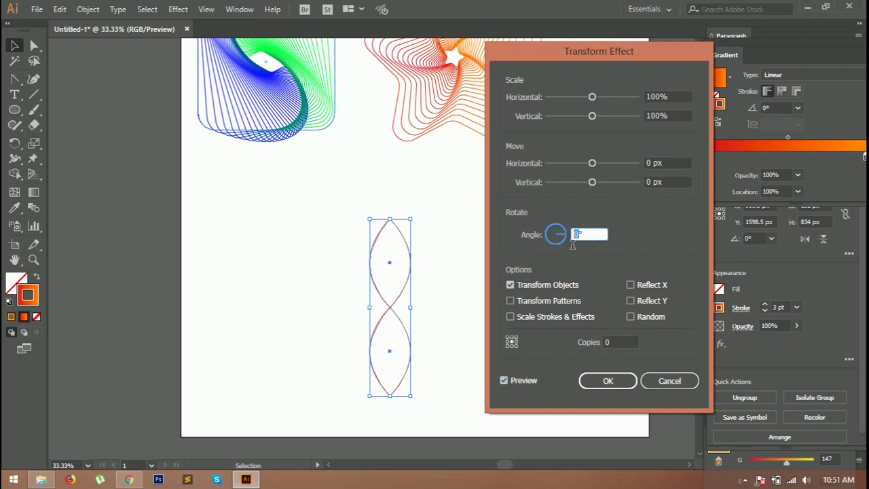
type("4")
Step: Set the leaf group's Transform effect to 42 copies and apply it
left_click(609, 351)
key("Up")
key("Up")
key("Up")
key("Up")
key("Up")
key("Up")
key("Up")
key("Up")
key("Up")
key("Up")
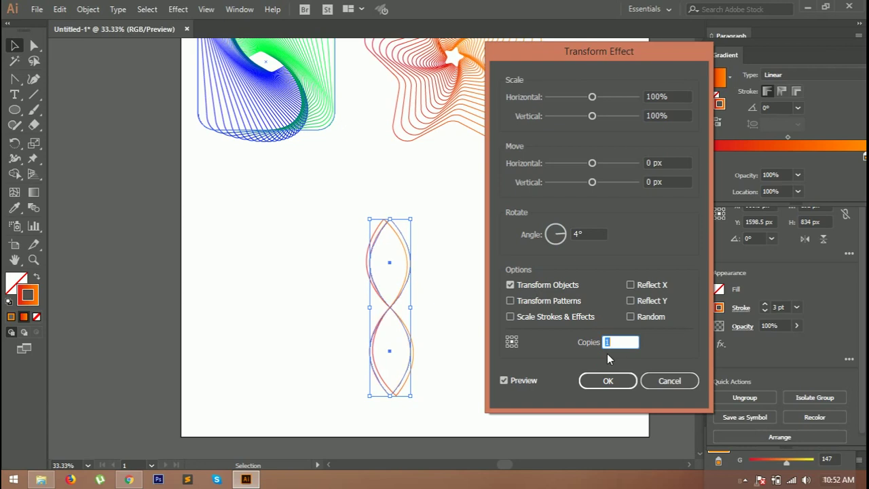
key("shift+Up")
key("shift+Up")
key("shift+Up")
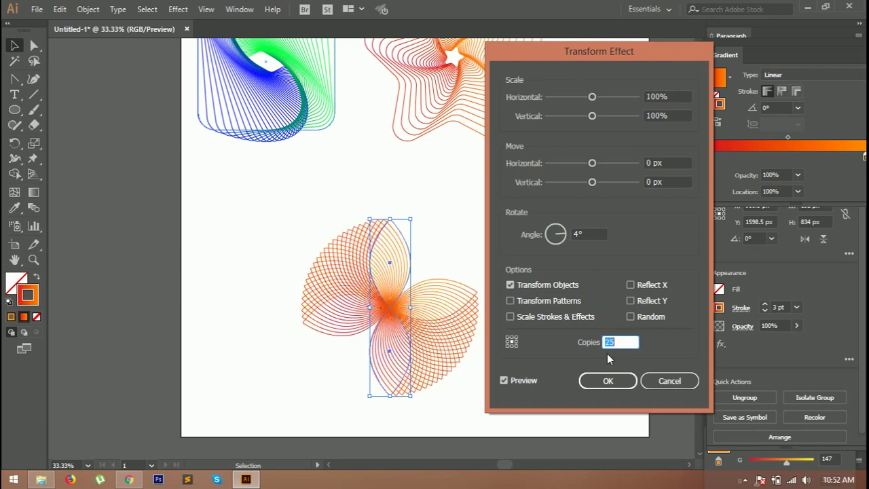
key("Up")
key("Up")
key("Up")
key("Up")
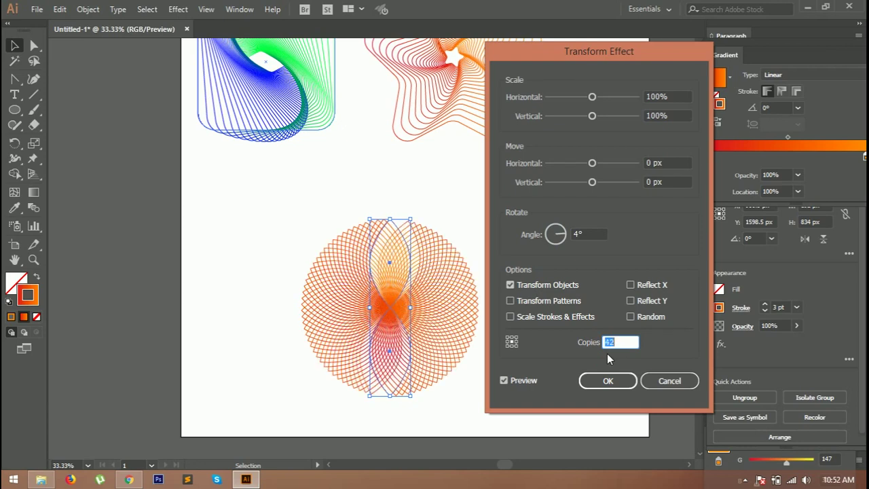
left_click(617, 382)
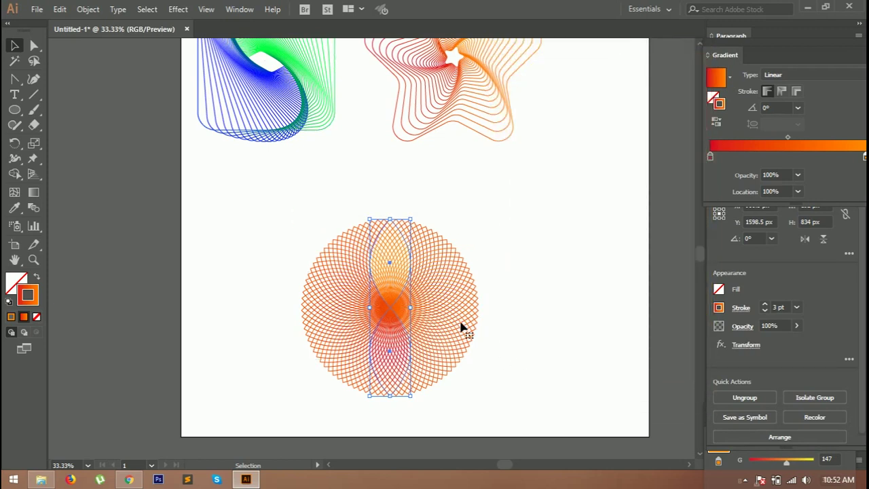
Step: Change the start color of the round spiral's stroke gradient to purple
double_click(711, 157)
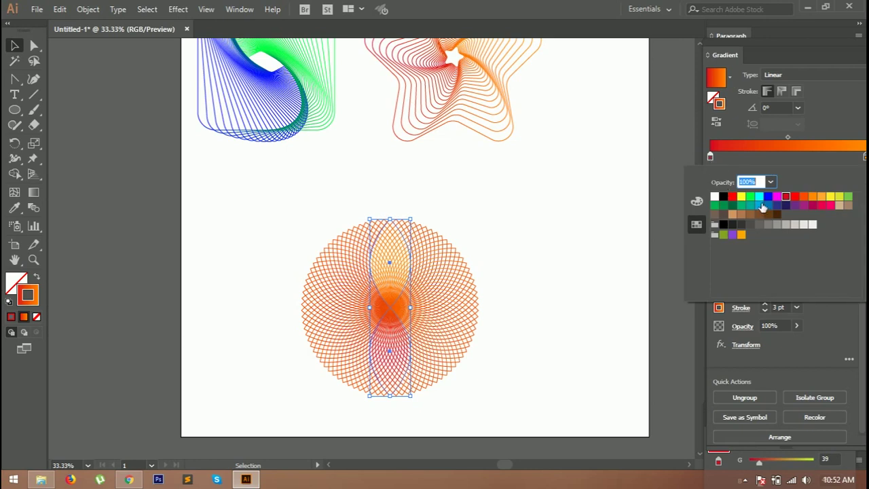
left_click(805, 205)
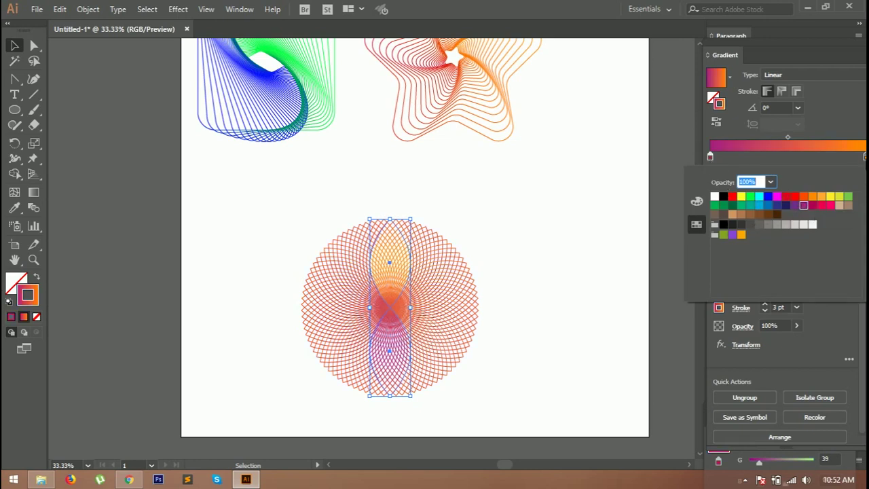
left_click(813, 196)
Step: Try pink as the end color of the round spiral's stroke gradient, settling on dark blue
left_click(864, 158)
double_click(864, 158)
left_click(831, 206)
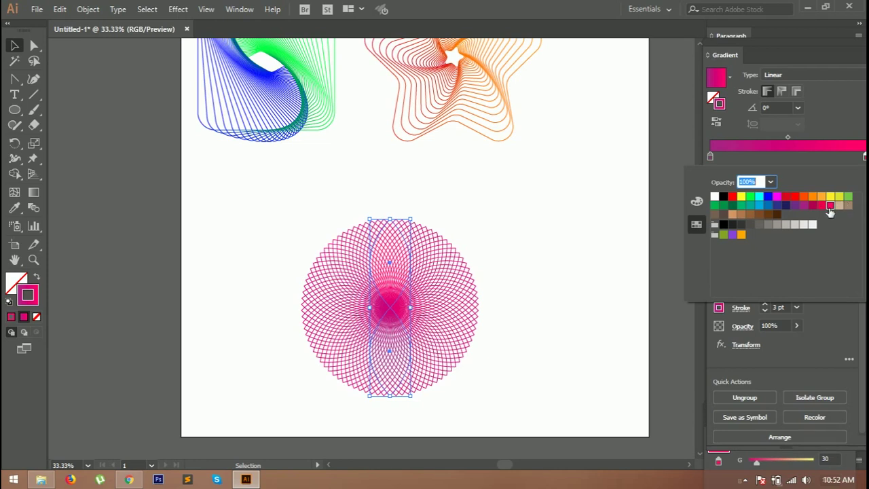
left_click(777, 207)
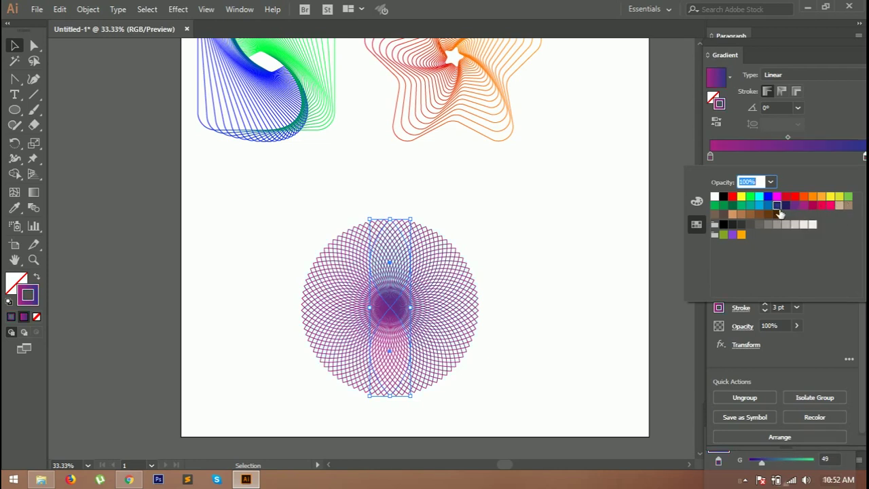
Step: Set the start color of the round spiral's stroke gradient to pinkish red
left_click(710, 159)
double_click(710, 159)
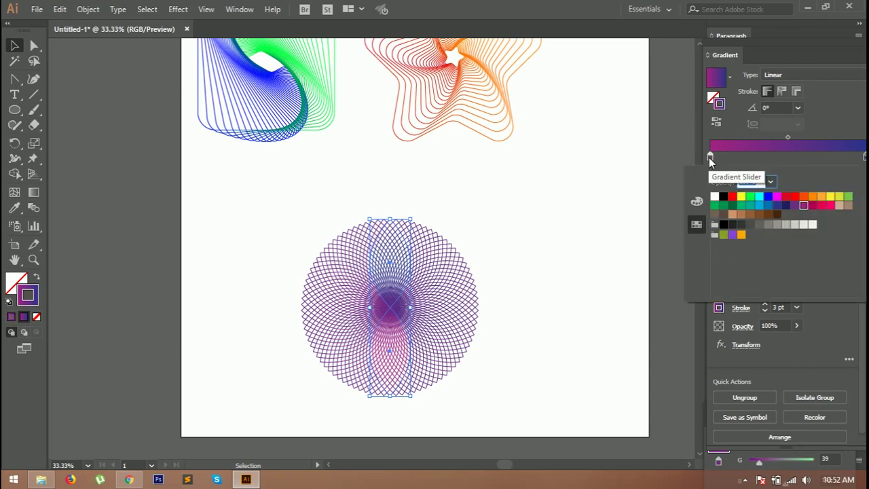
left_click(823, 206)
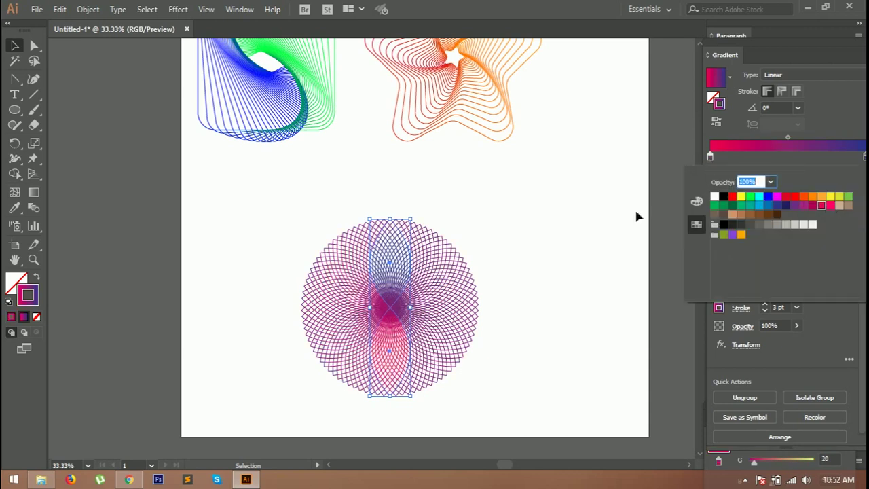
left_click(555, 248)
Step: Select the whole round spiral and move it to the lower-left area of the artboard, below the rounded-rectangle spiral
left_click_drag(306, 208, 514, 388)
left_click_drag(394, 316, 252, 308)
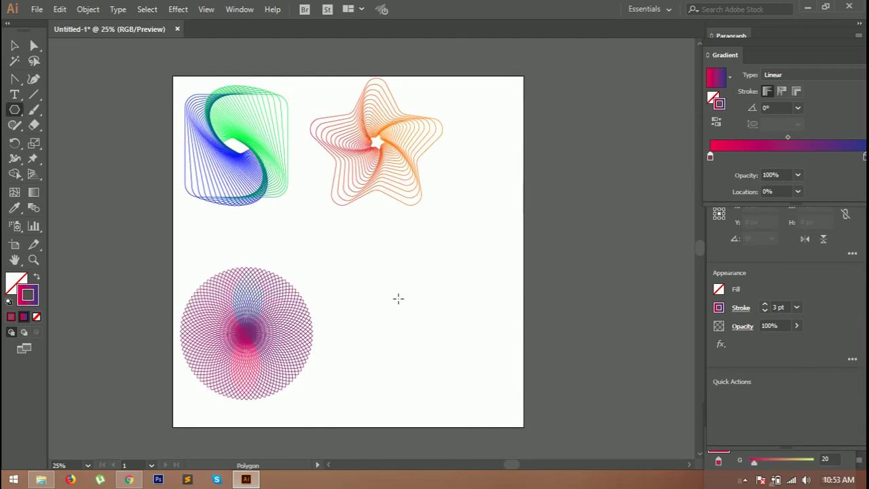
Step: Draw a tilted hexagon about 774 px tall beside the round spiral and move it into the artboard's lower-right area
left_click_drag(395, 293, 453, 311)
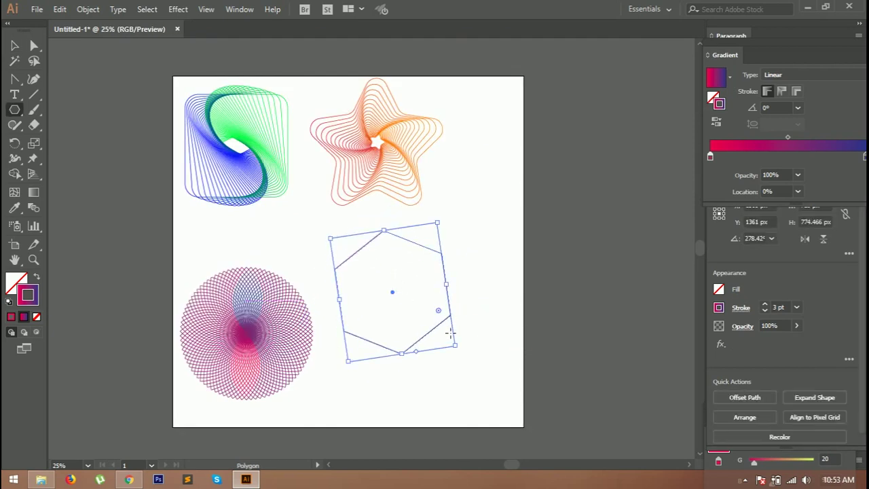
left_click(426, 345)
left_click(461, 265)
left_click(16, 45)
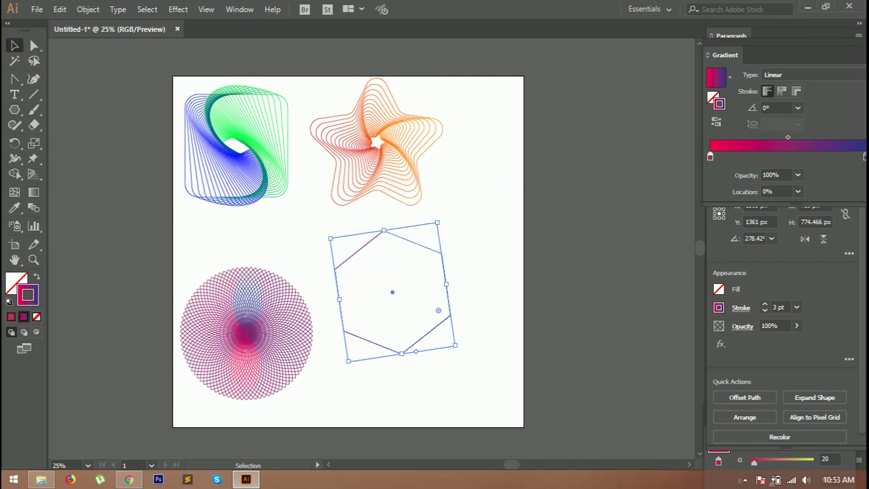
left_click_drag(431, 336, 462, 363)
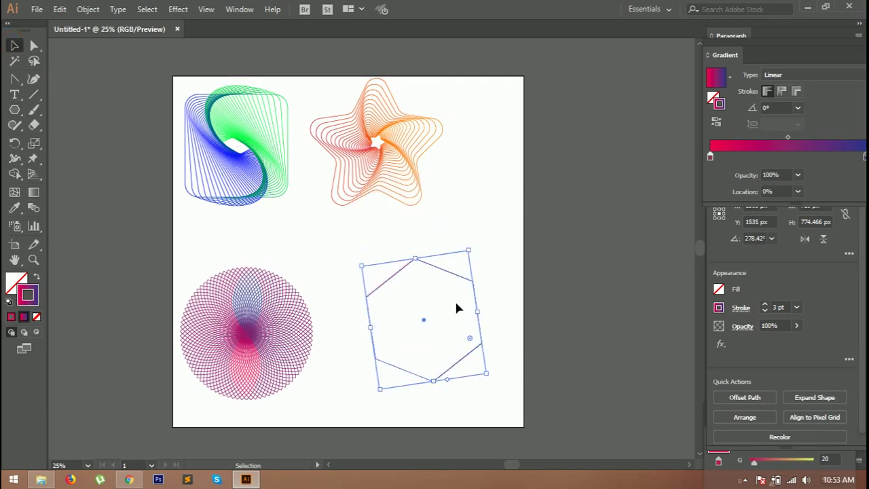
Step: Color the hexagon's stroke gradient from yellow at the start to green at the end
double_click(710, 157)
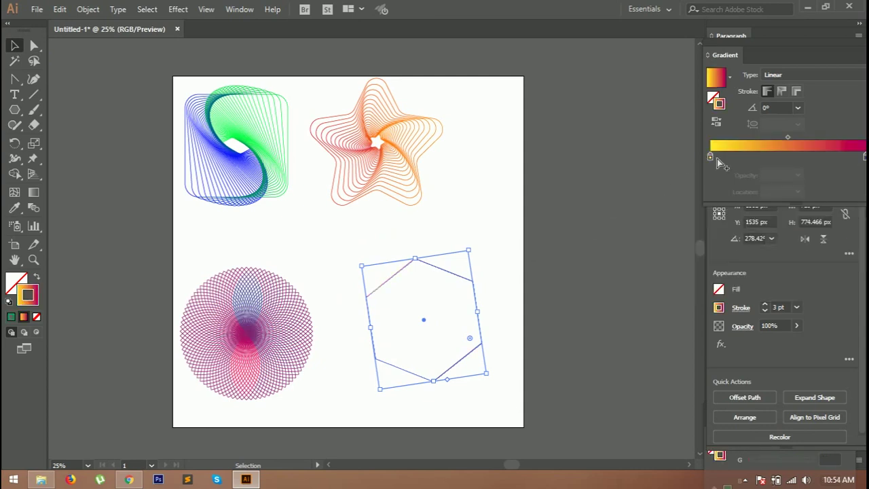
double_click(865, 158)
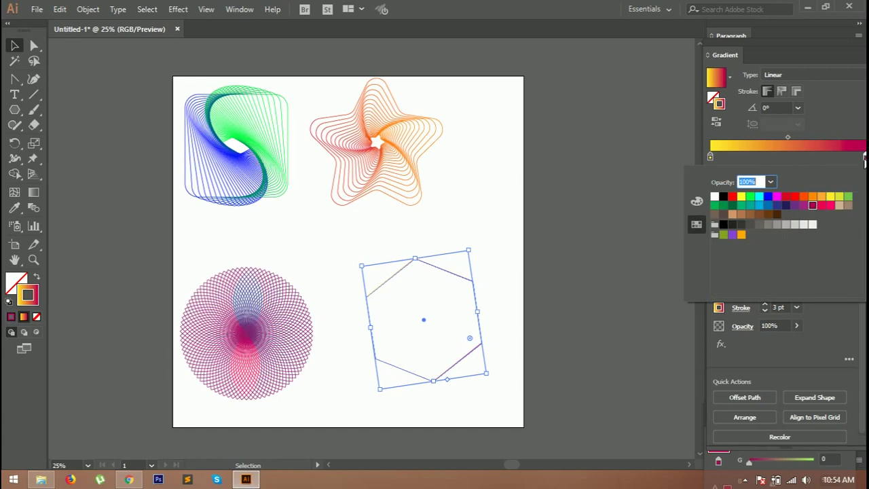
left_click(715, 205)
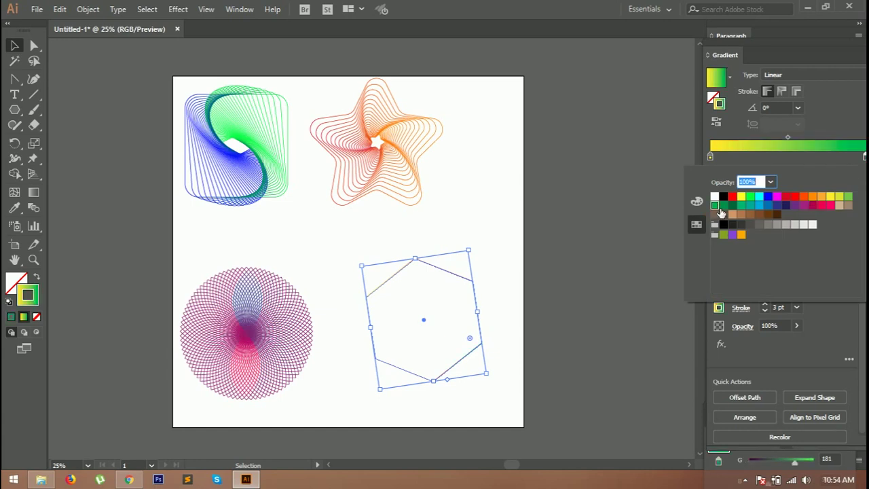
left_click(495, 251)
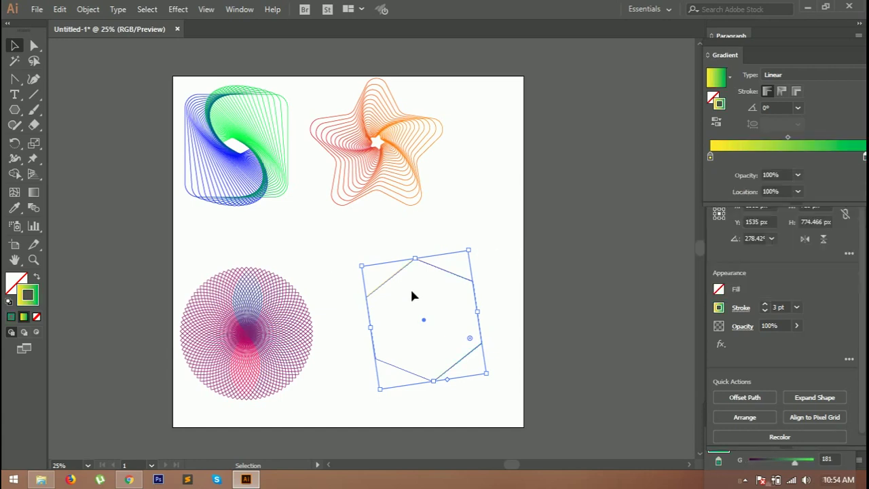
Step: Start a Transform effect with preview on the hexagon and scale it to 92% horizontally and vertically
left_click(178, 9)
mouse_move(243, 112)
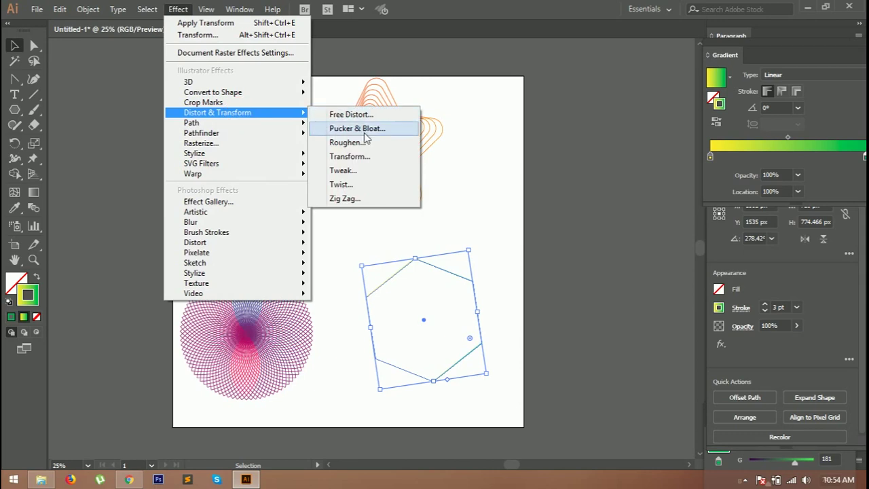
left_click(353, 156)
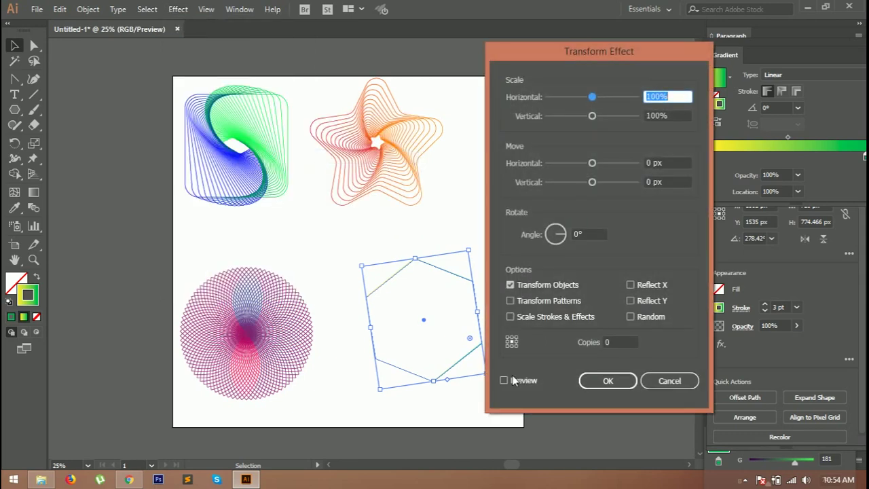
left_click(506, 380)
left_click_drag(581, 52, 694, 82)
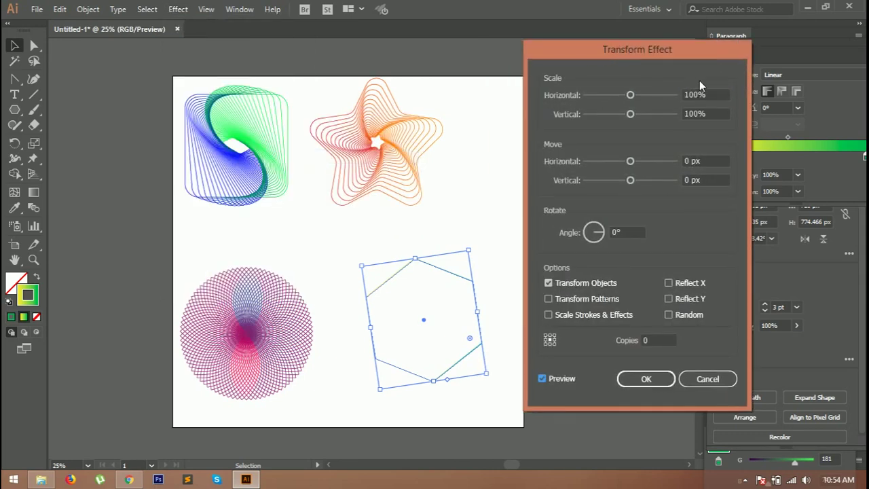
double_click(698, 96)
type("92")
double_click(693, 114)
type("92")
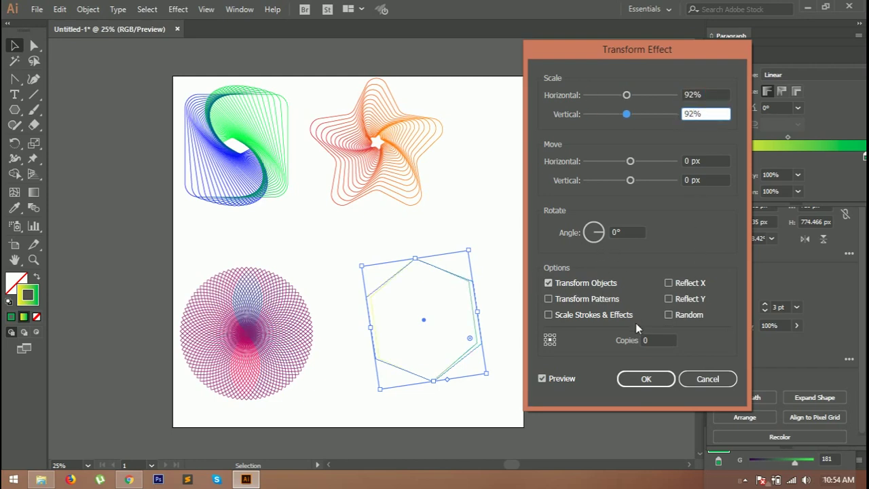
Step: Set the hexagon's Transform effect to 20 copies
double_click(656, 341)
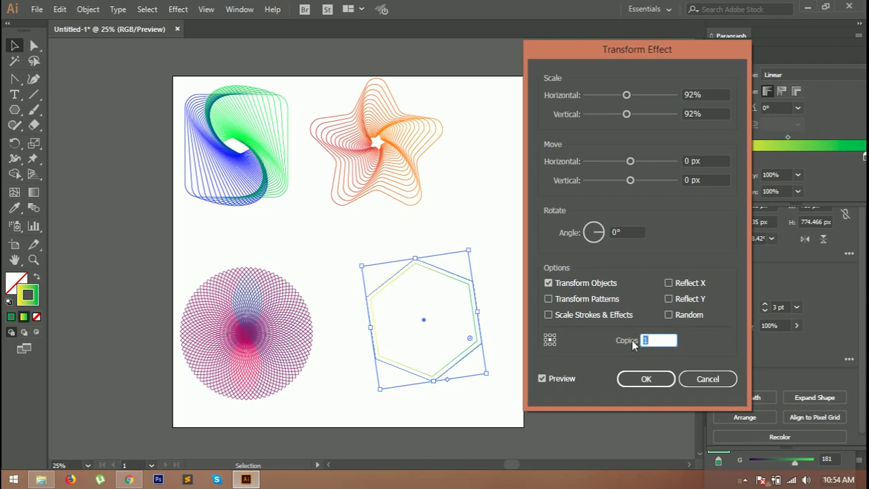
key("Up")
key("Up")
key("Up")
key("Up")
key("Up")
key("Up")
key("Up")
key("Up")
key("Up")
key("Up")
key("Up")
key("Up")
key("Up")
key("Up")
key("Up")
key("Up")
key("Up")
key("Up")
key("Up")
key("Up")
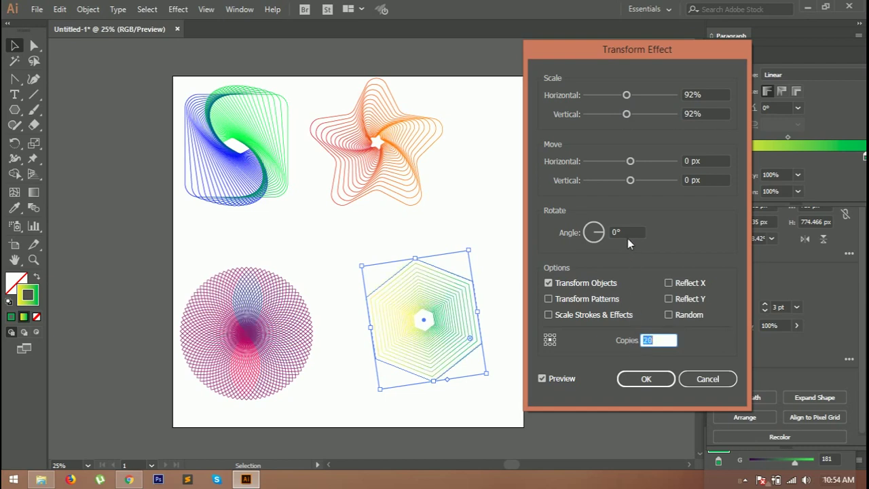
Step: Raise the rotation angle of the hexagon's Transform effect to 14°
left_click(617, 234)
key("Up")
key("Up")
key("Up")
key("Up")
key("Up")
key("Up")
key("Up")
key("Up")
key("Up")
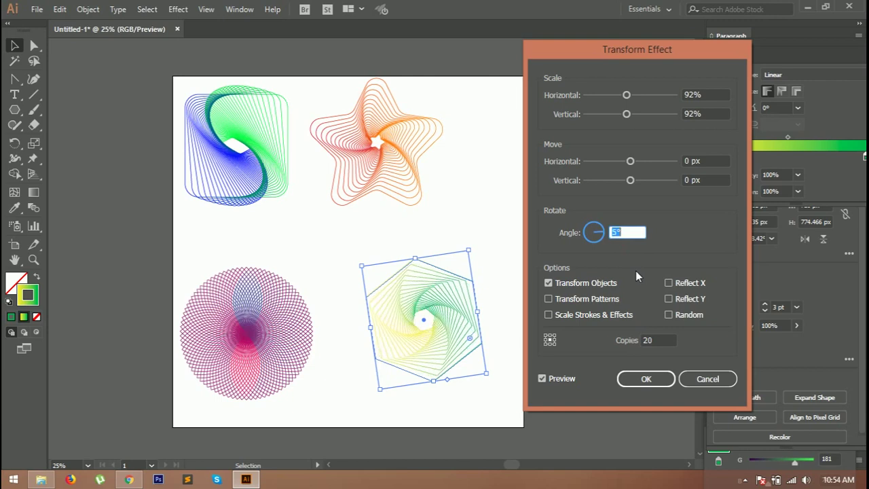
key("Up")
key("Up")
key("Up")
key("Up")
key("Up")
Step: Enable the Random option in the hexagon's Transform effect and set the rotation angle to 67°
left_click(669, 316)
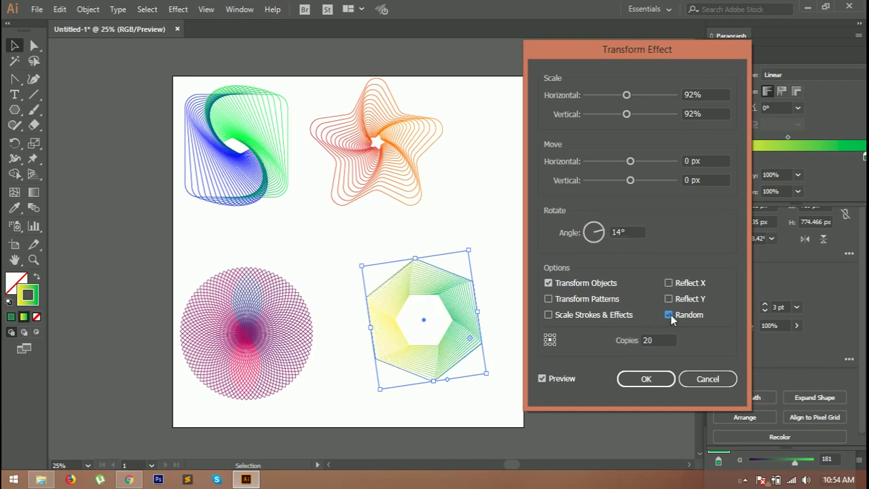
left_click(621, 233)
key("Up")
key("Up")
key("Up")
key("Up")
key("shift+Up")
key("shift+Up")
key("shift+Up")
key("Up")
key("Up")
key("Up")
key("Up")
key("Up")
key("Up")
key("Up")
key("Up")
key("Up")
key("Up")
key("Up")
key("Up")
key("Up")
key("Up")
key("Up")
key("Up")
key("Up")
key("Up")
key("Up")
Step: Increase the copies in the hexagon's Transform effect to 40 and apply the effect
left_click(650, 341)
key("Up")
key("Up")
key("Up")
key("Up")
key("Up")
key("Up")
key("Up")
key("Up")
key("Up")
key("Up")
key("Up")
key("Up")
key("Up")
key("Up")
key("Up")
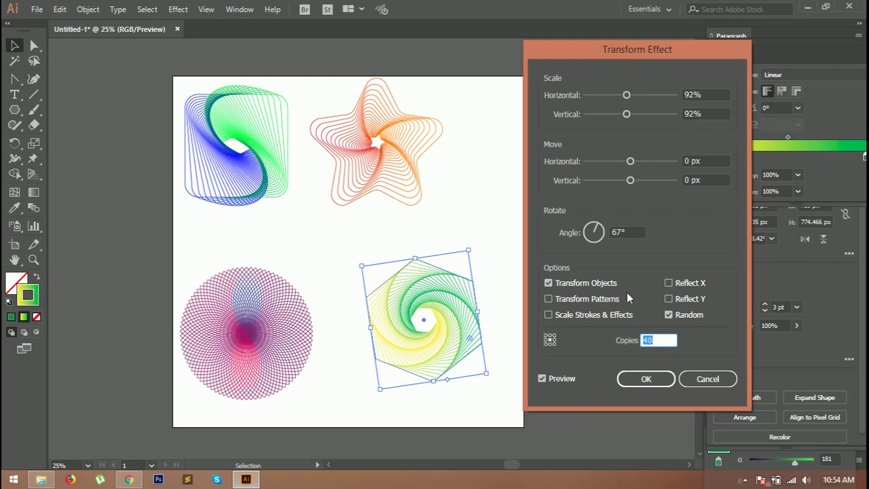
left_click(641, 379)
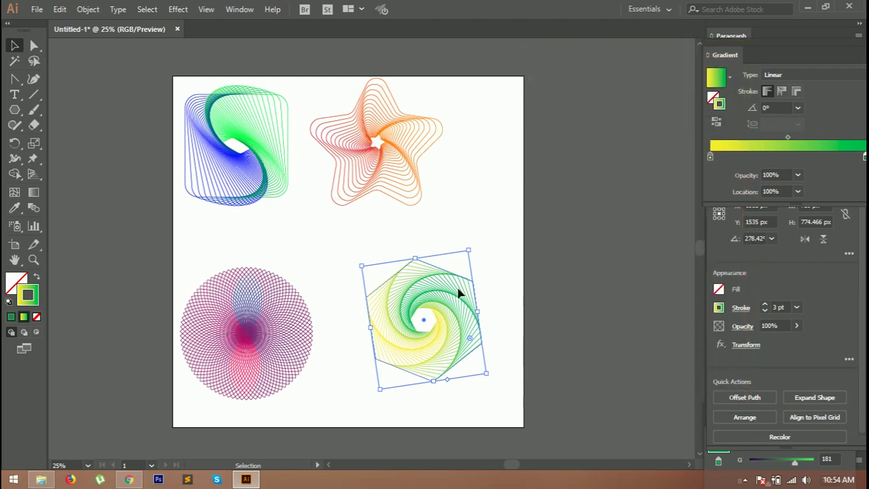
Step: Enlarge the hexagon spiral to about 918 px tall and reposition it in the artboard's lower-right area
left_click_drag(493, 382, 513, 387)
mouse_move(458, 310)
left_mouse_down()
mouse_move(466, 307)
mouse_move(474, 324)
mouse_move(459, 306)
left_mouse_up()
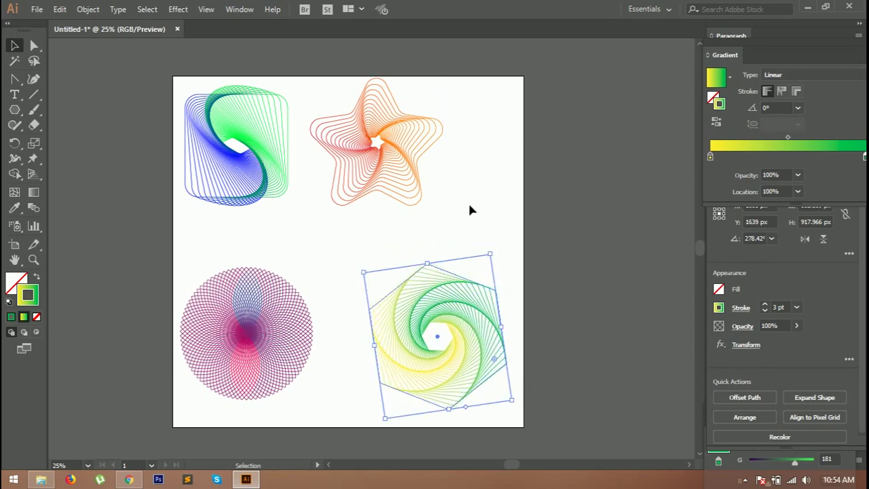
Step: Move the hexagon spiral slightly up and to the left within the artboard's lower-right area, leaving it deselected
left_click(468, 202)
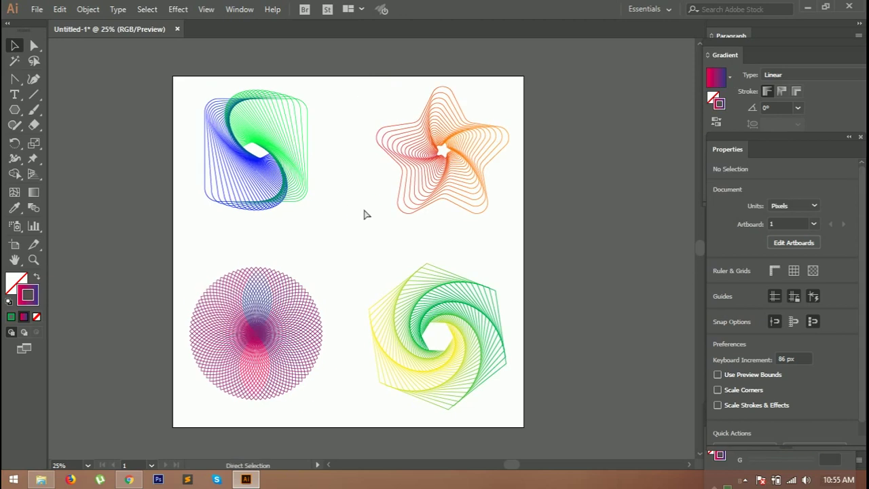
key("ctrl+0")
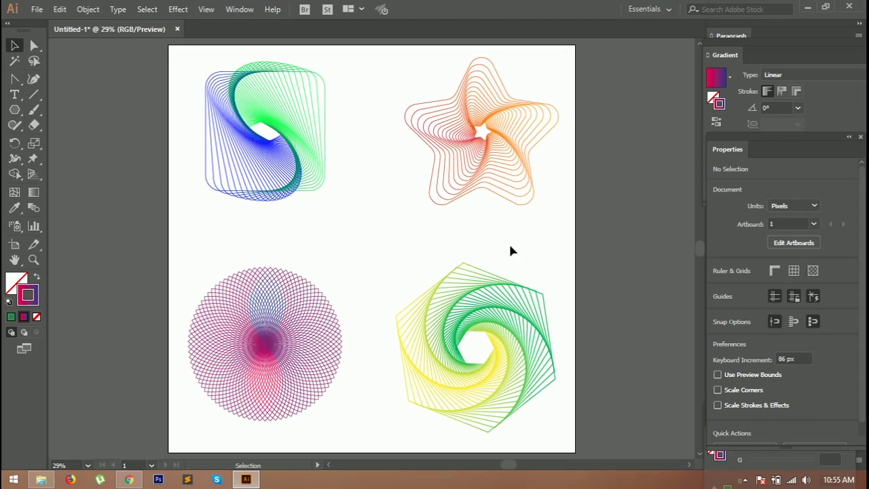
left_click(457, 322)
left_click_drag(502, 343, 499, 330)
left_click(526, 212)
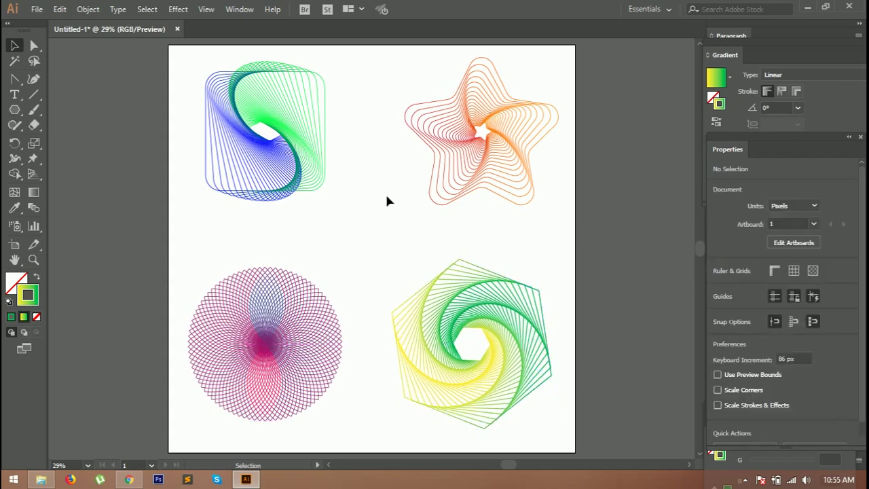
Step: Round all corners of the hexagon spiral slightly using its live corner controls with the Direct Selection tool
left_click(471, 282)
left_click(34, 45)
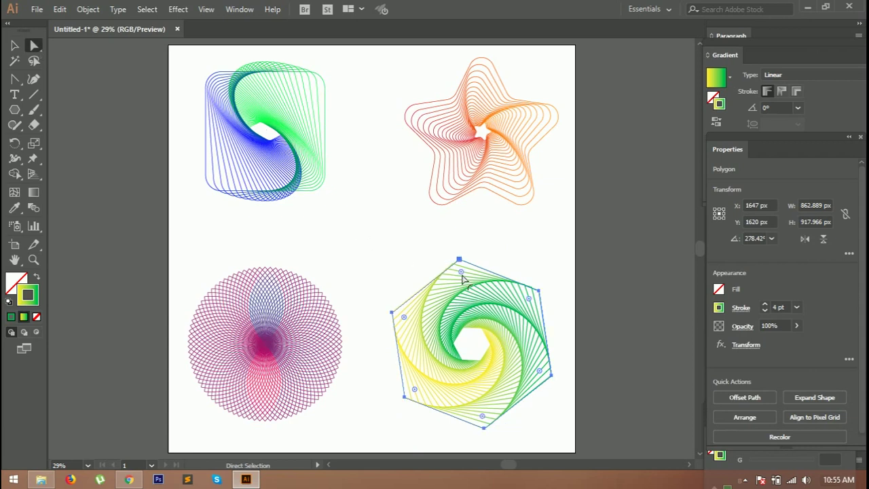
left_click_drag(462, 274, 468, 288)
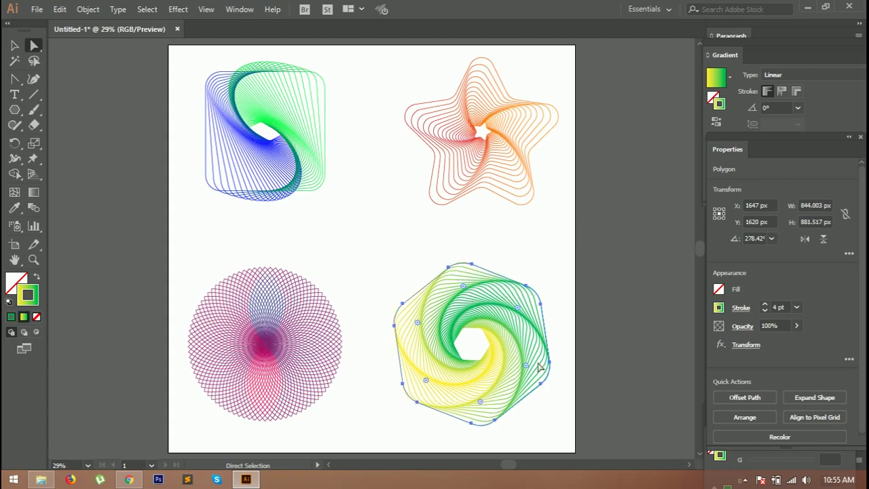
left_click(398, 256)
Step: Enlarge the rounded hexagon spiral to about 885 by 925 px and shift it slightly up and to the left
key("v")
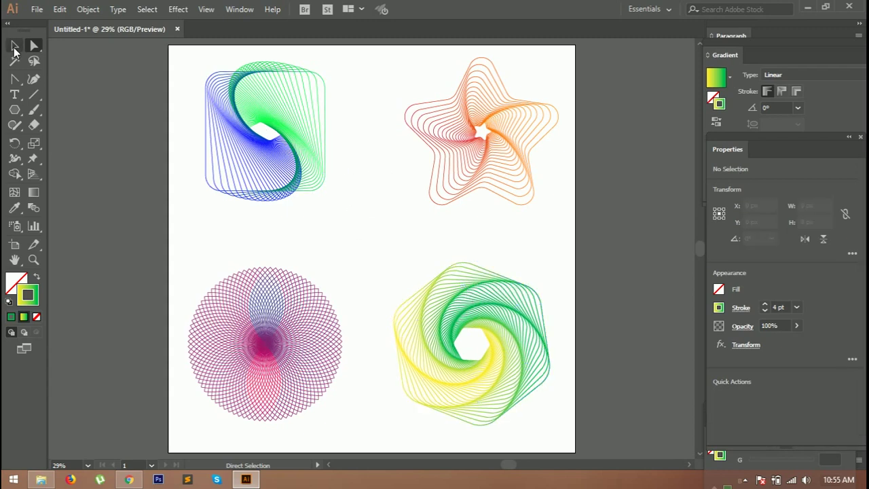
left_click_drag(388, 258, 483, 352)
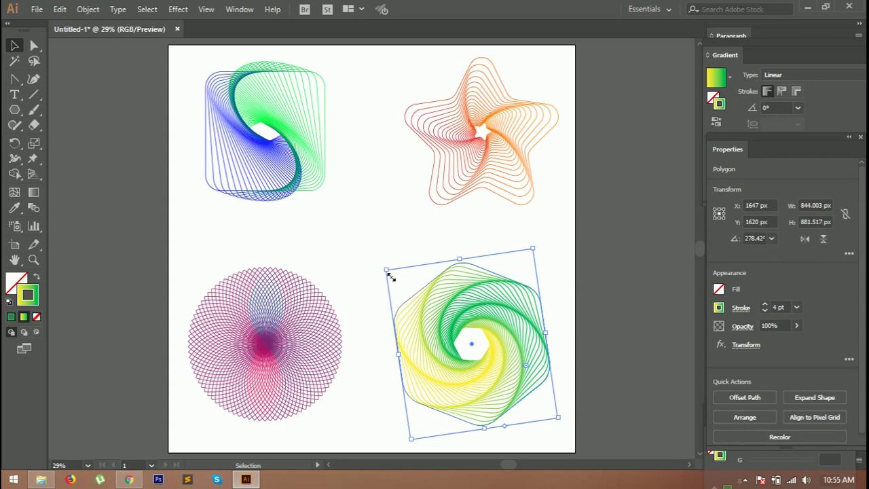
left_click_drag(388, 272, 383, 267)
left_click_drag(479, 333, 473, 329)
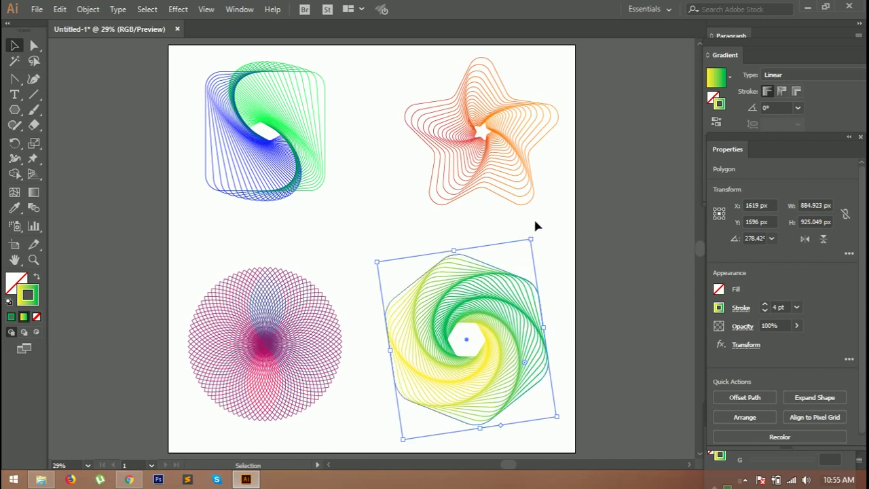